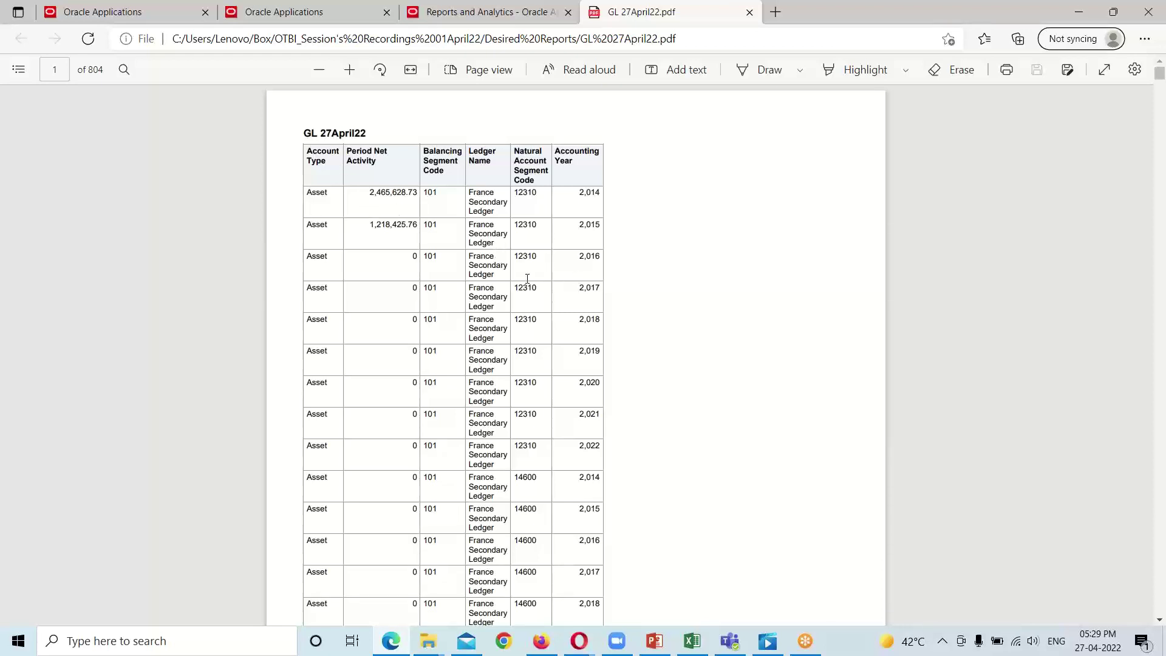
Step: Switch to the Oracle Applications tab and open Reports and Analytics from the Navigator's Tools section
{"action": "left_click", "coordinate": [293, 12]}
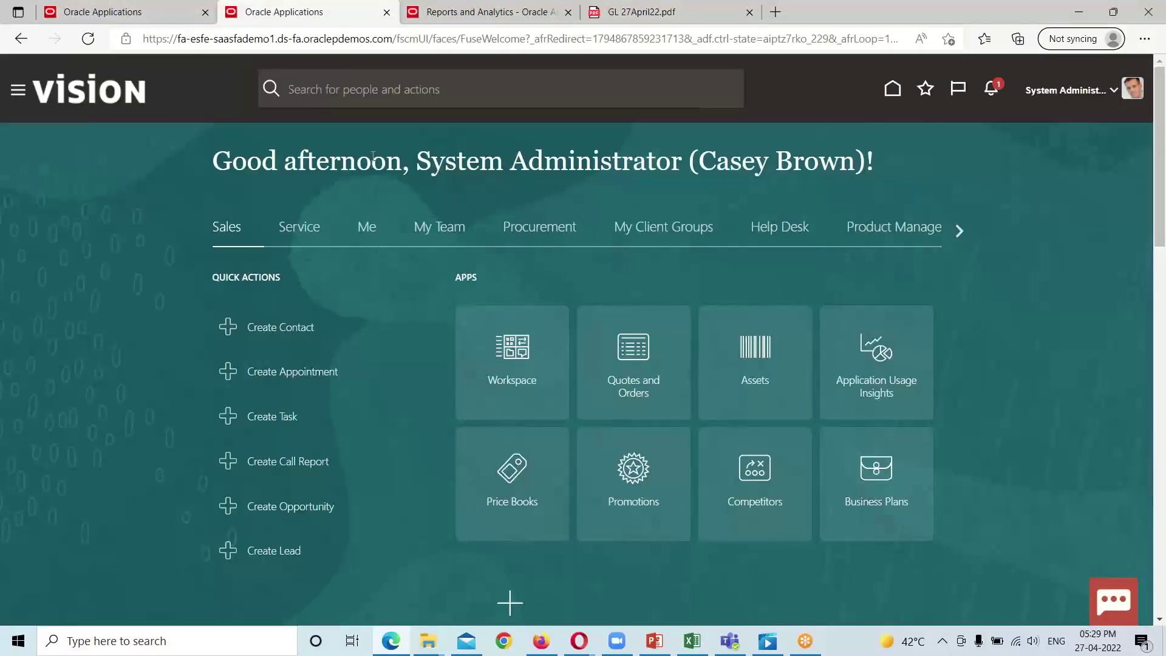
{"action": "left_click", "coordinate": [18, 93]}
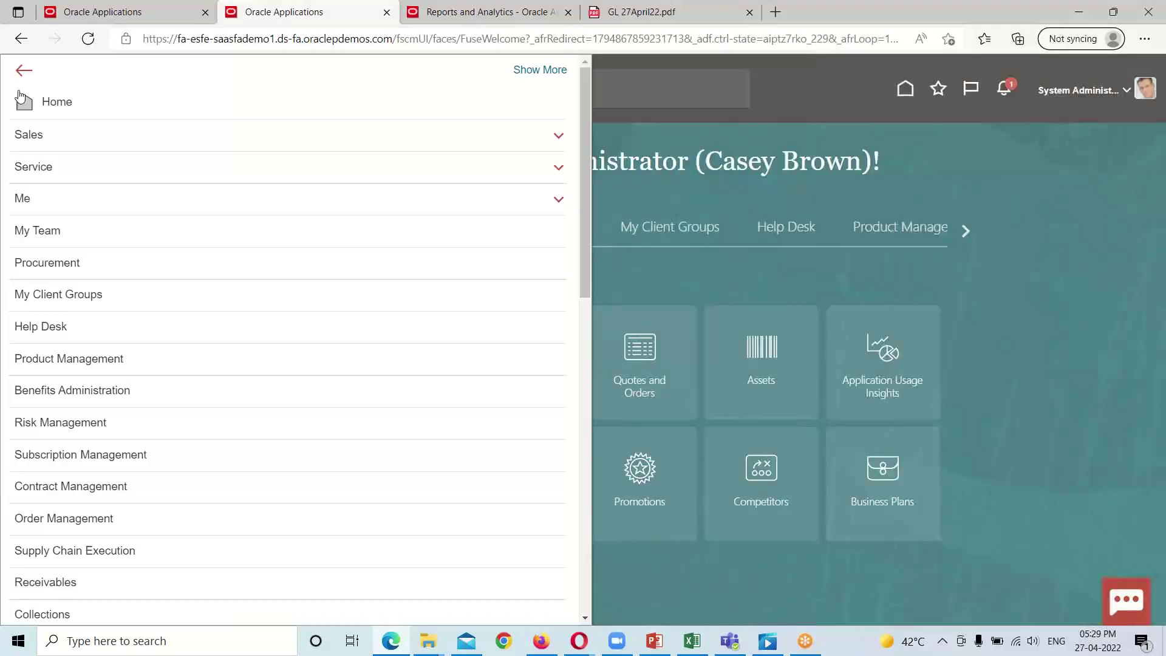
{"action": "scroll", "coordinate": [456, 278], "scroll_direction": "down", "scroll_amount": 7}
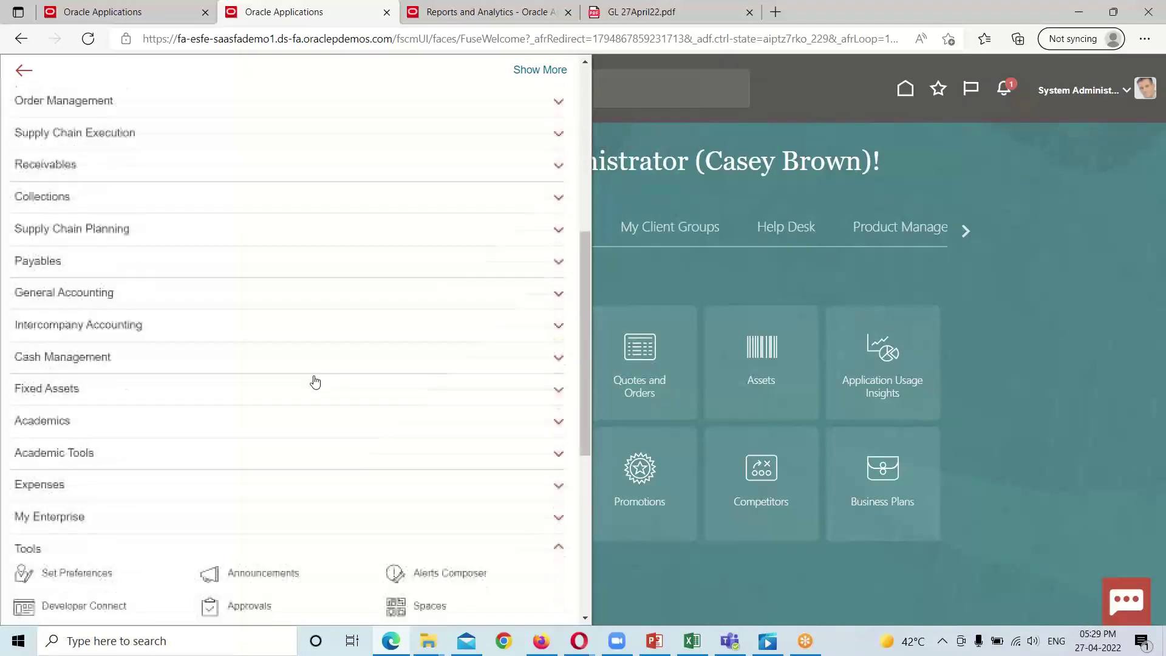
{"action": "scroll", "coordinate": [433, 472], "scroll_direction": "down", "scroll_amount": 2}
{"action": "scroll", "coordinate": [434, 473], "scroll_direction": "down", "scroll_amount": 3}
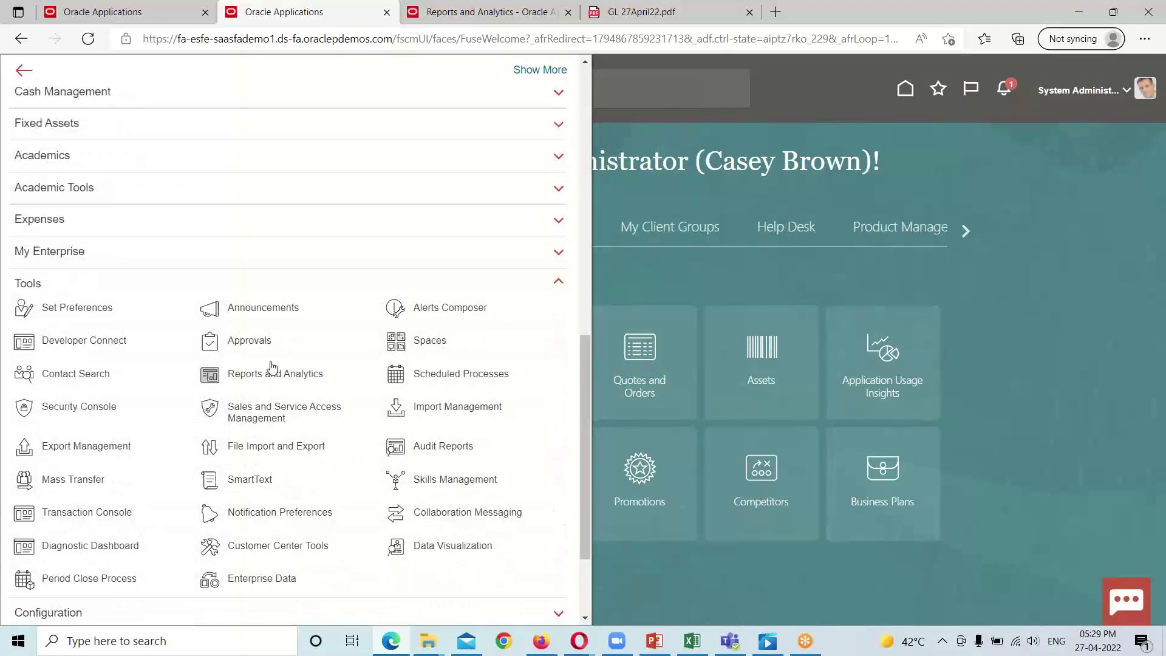
{"action": "left_click", "coordinate": [247, 375]}
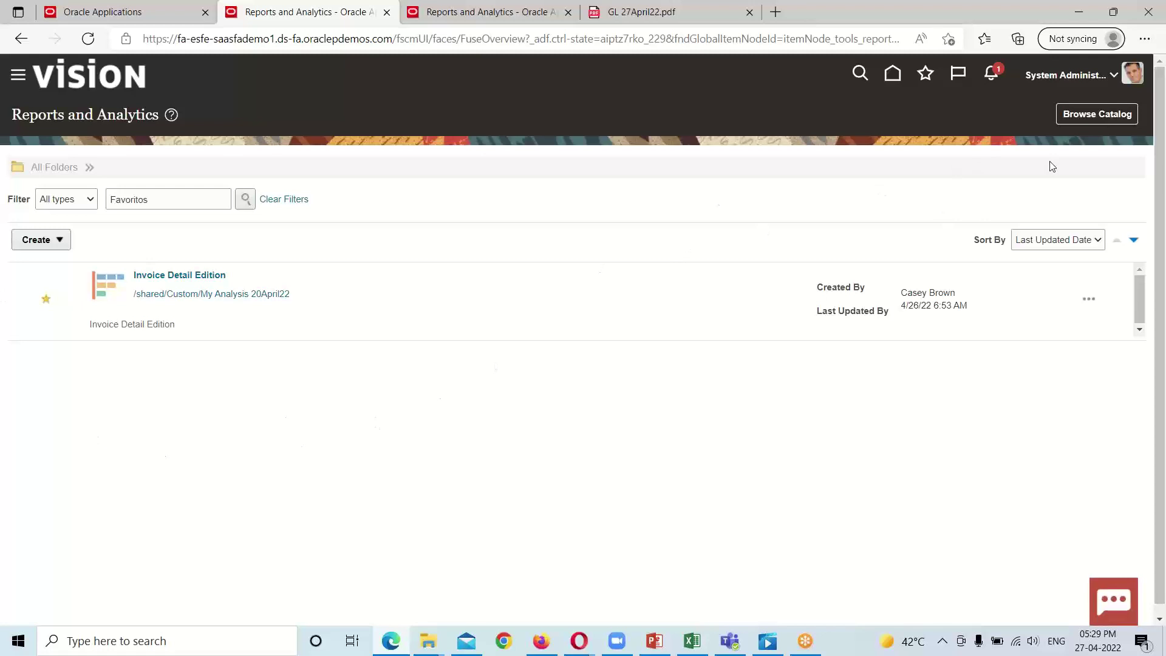
Step: Browse the full catalog to Shared Folders > Custom > BI Analysis Editor 27April22
{"action": "left_click", "coordinate": [1095, 116]}
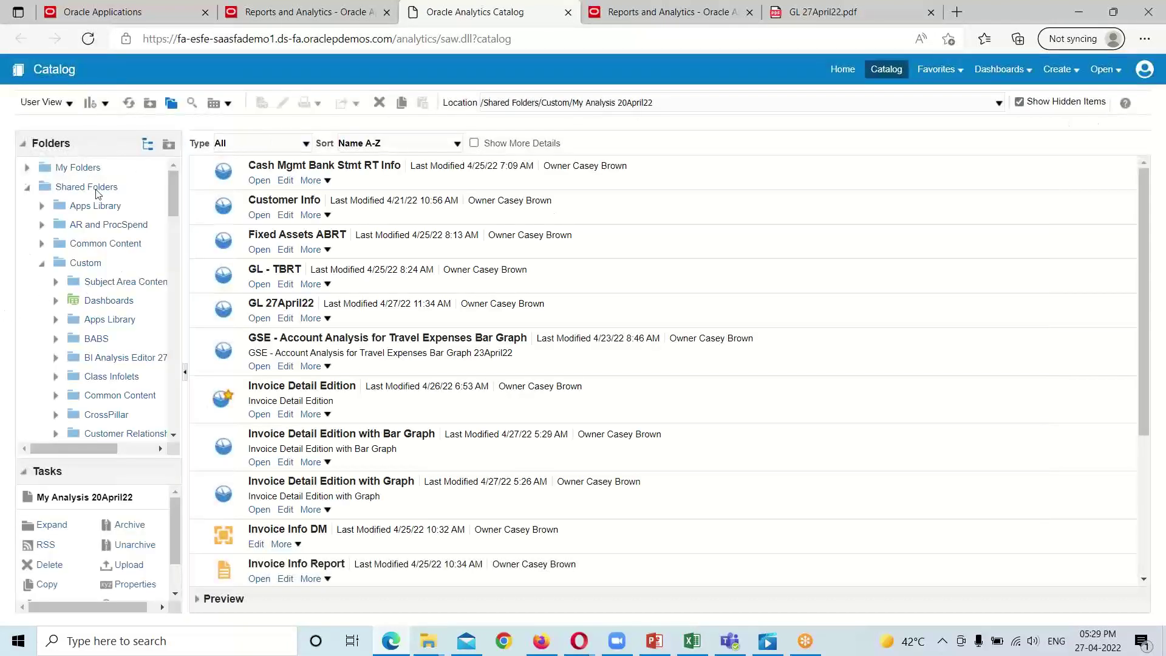
{"action": "left_click", "coordinate": [24, 188]}
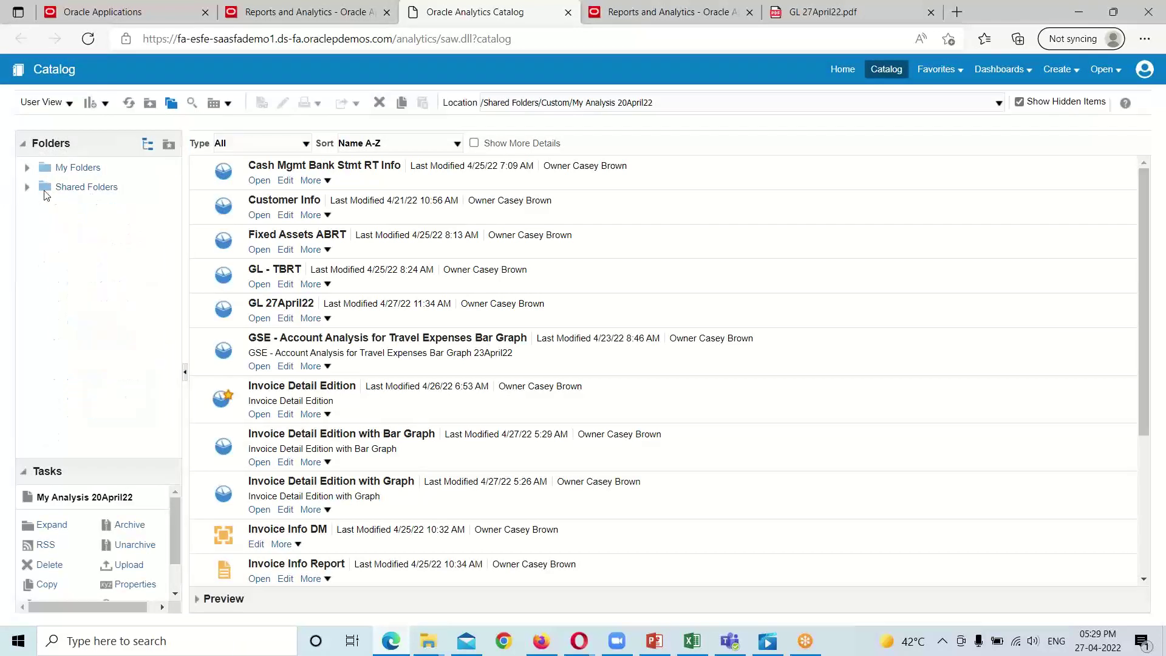
{"action": "left_click", "coordinate": [87, 191]}
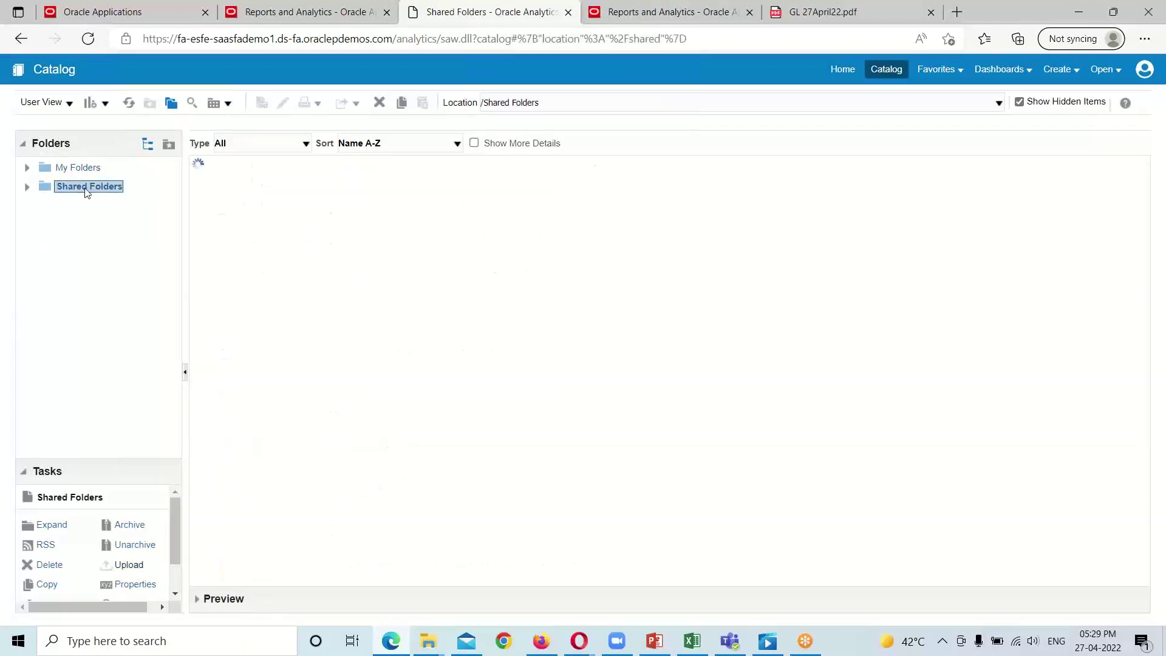
{"action": "left_click", "coordinate": [27, 187]}
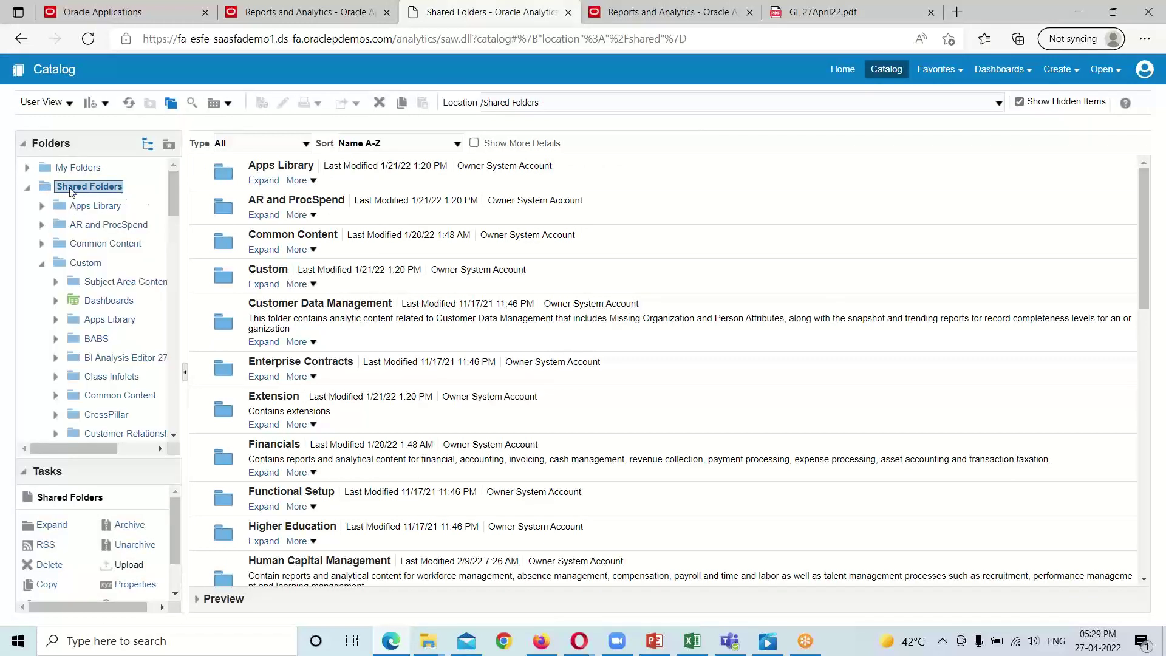
{"action": "left_click", "coordinate": [87, 262]}
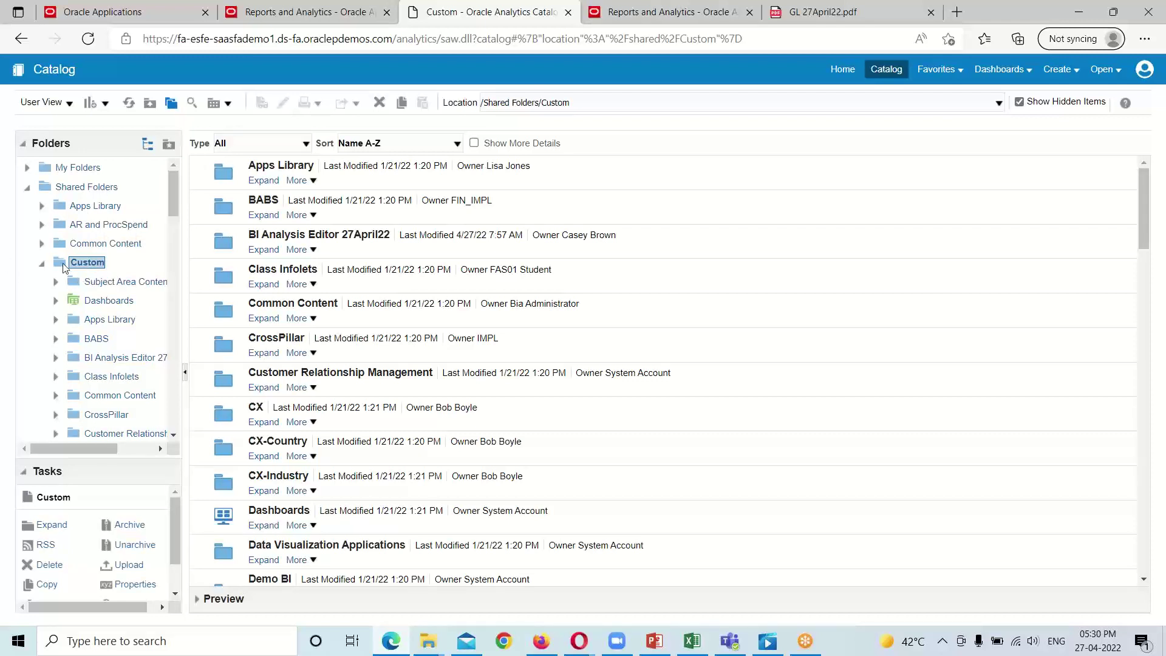
{"action": "left_click", "coordinate": [113, 358]}
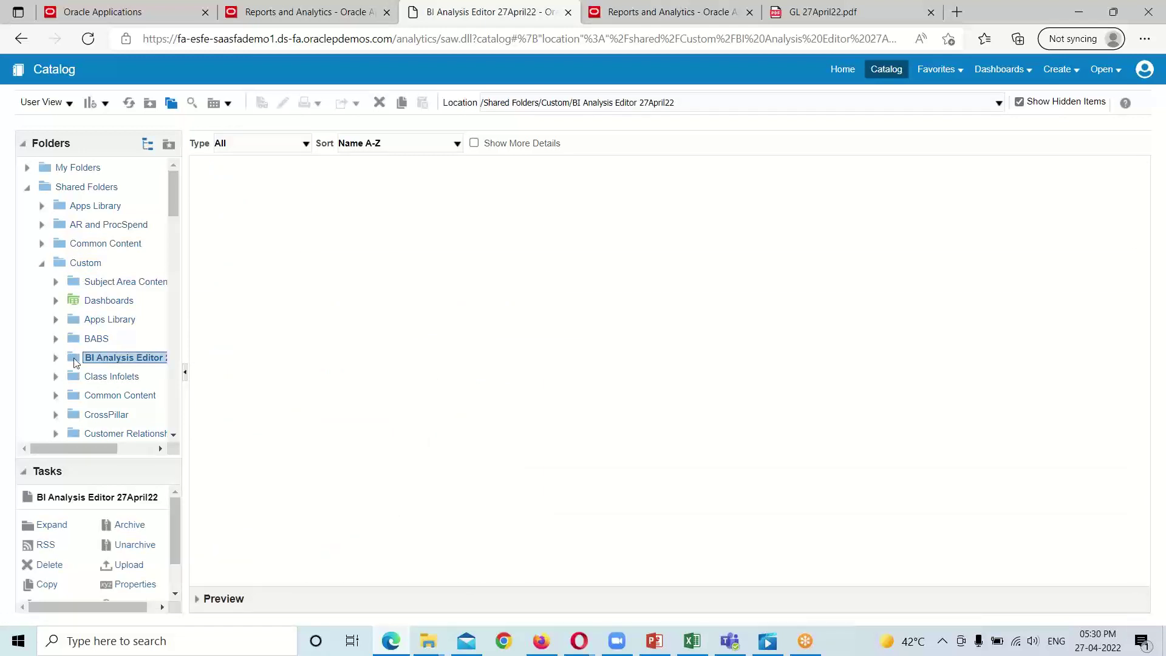
{"action": "left_click", "coordinate": [55, 357]}
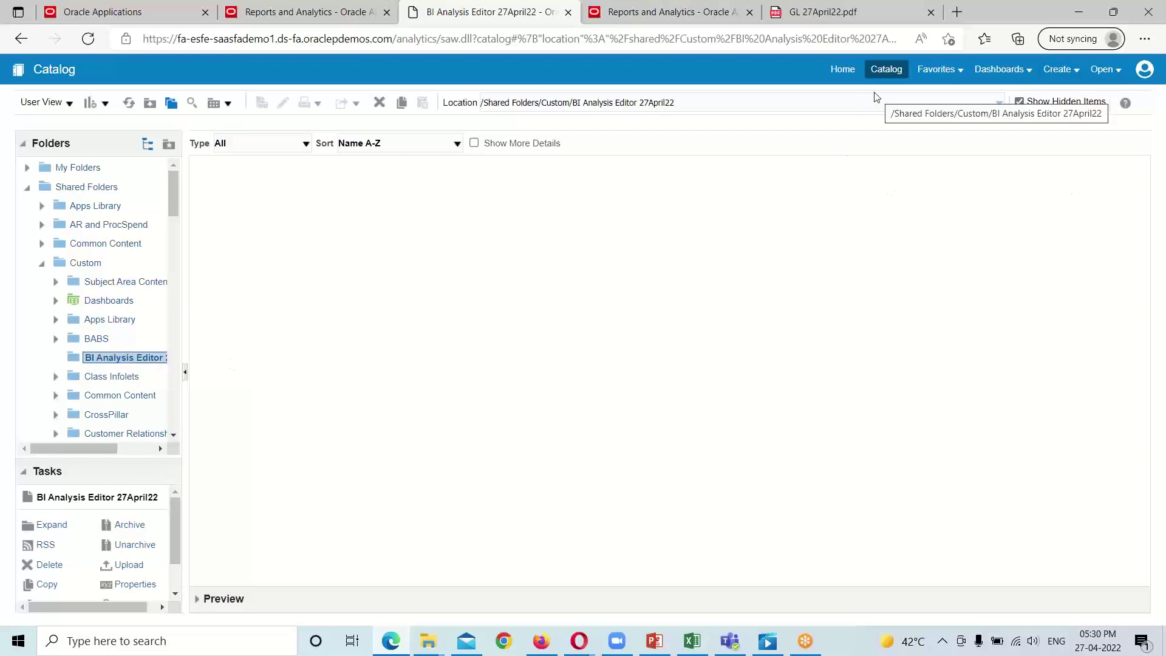
Step: Create a new analysis and scroll the subject area list down to the General Ledger entries
{"action": "left_click", "coordinate": [1075, 73]}
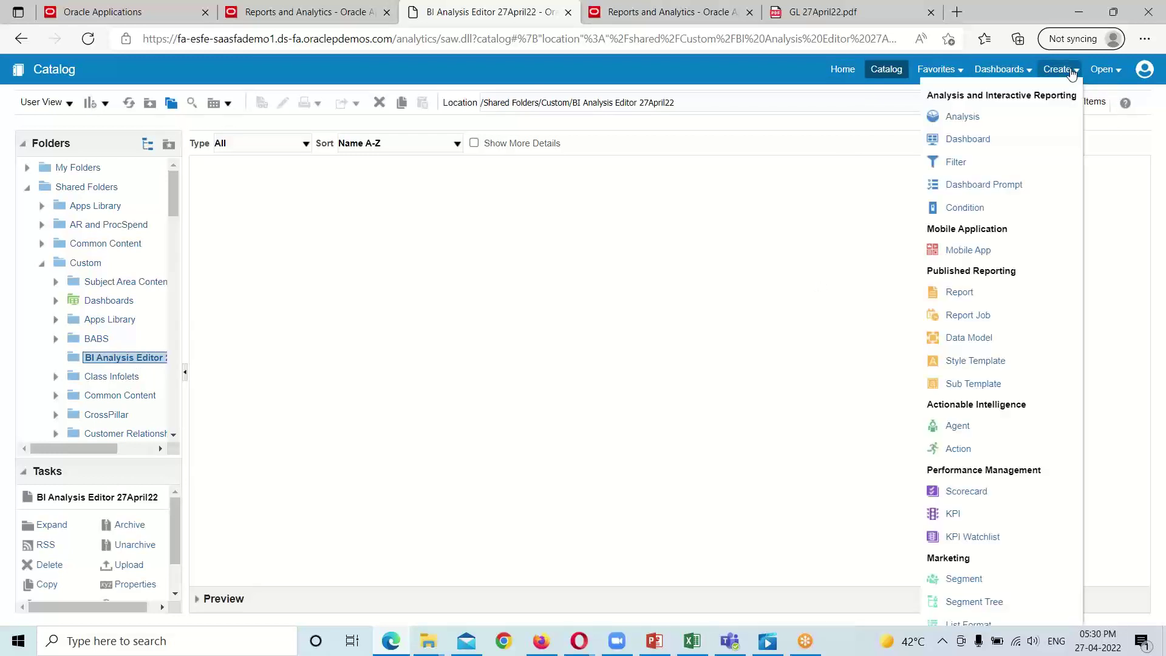
{"action": "left_click", "coordinate": [961, 121]}
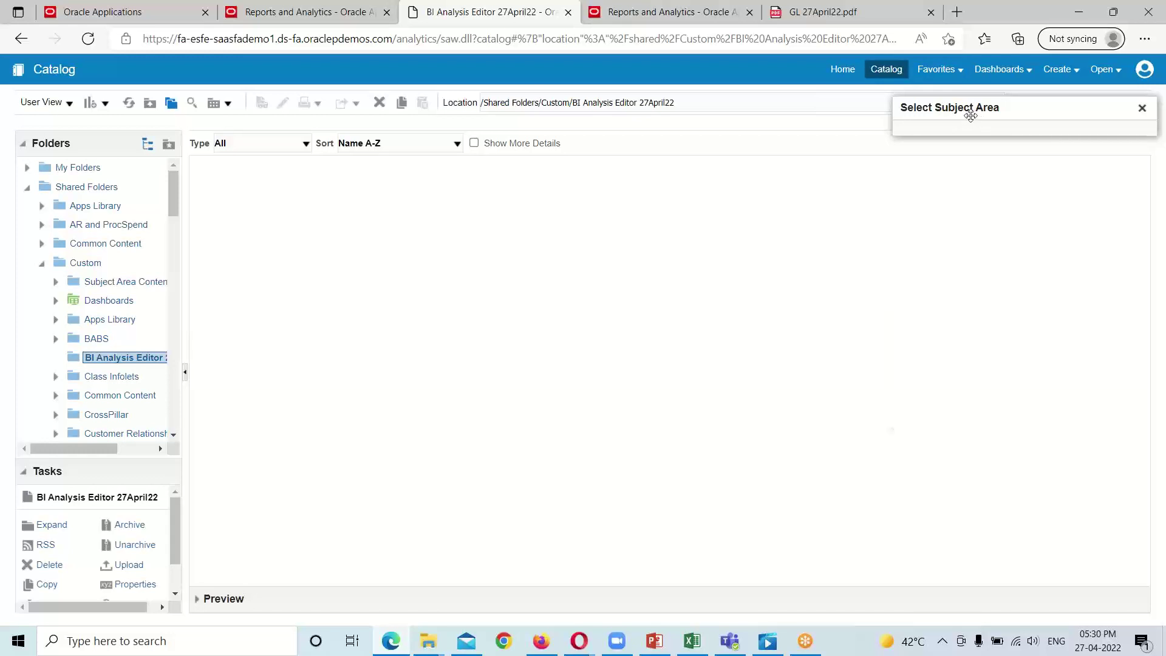
{"action": "scroll", "coordinate": [1081, 220], "scroll_direction": "down", "scroll_amount": 1}
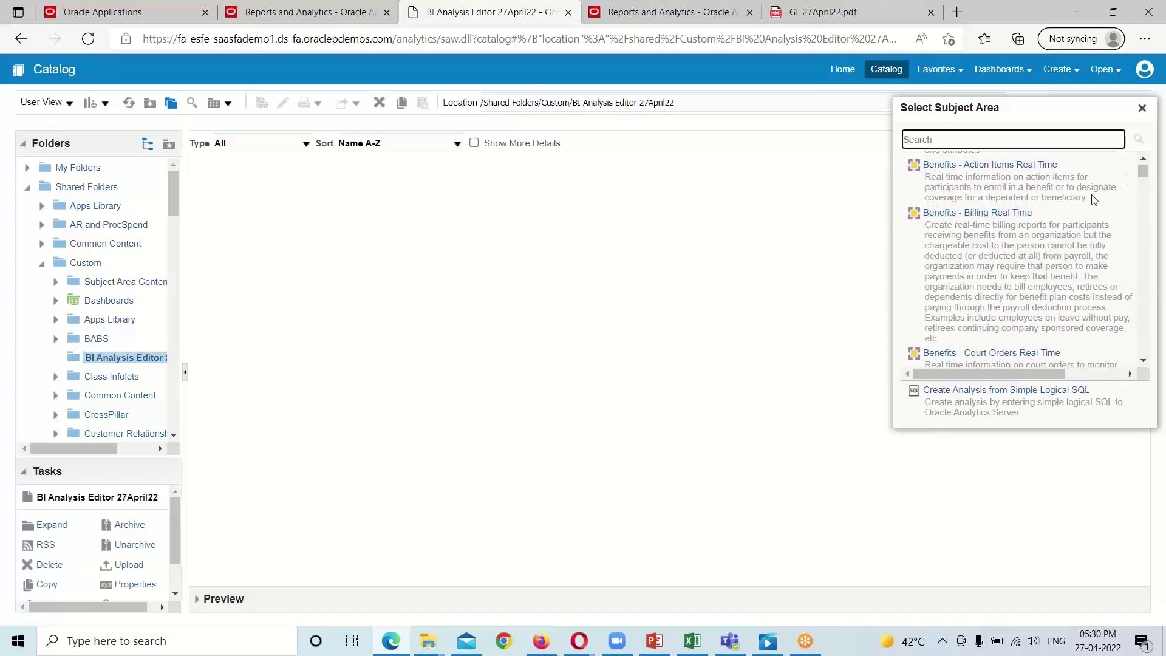
{"action": "scroll", "coordinate": [1084, 198], "scroll_direction": "down", "scroll_amount": 1}
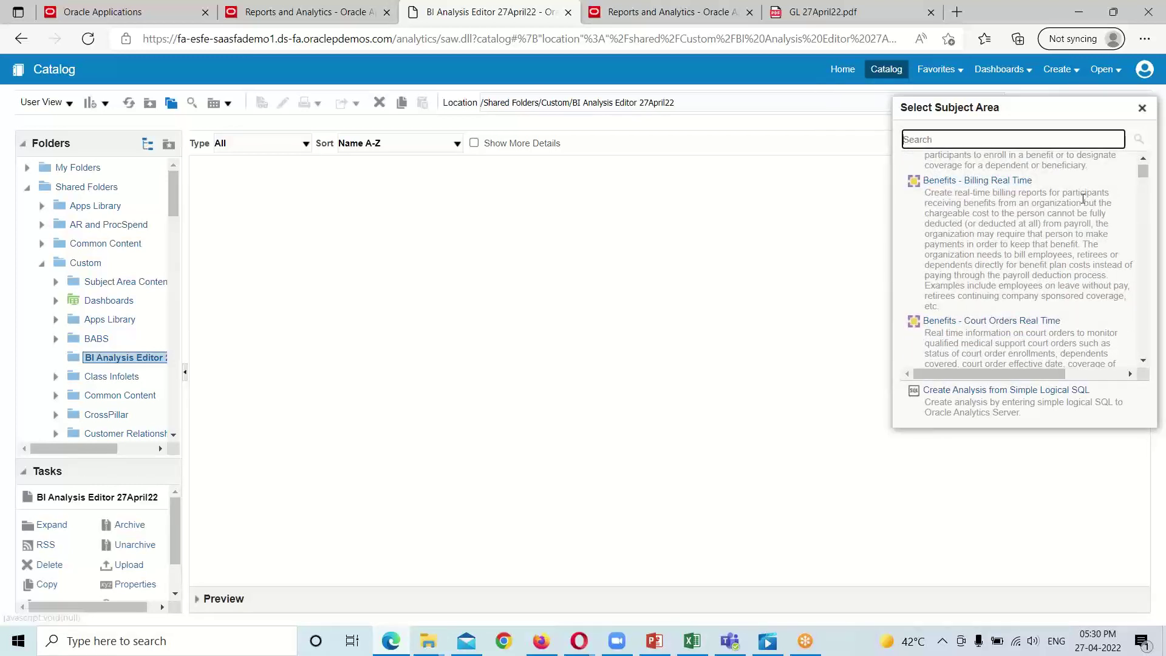
{"action": "scroll", "coordinate": [1083, 199], "scroll_direction": "down", "scroll_amount": 1}
{"action": "scroll", "coordinate": [1083, 198], "scroll_direction": "down", "scroll_amount": 10}
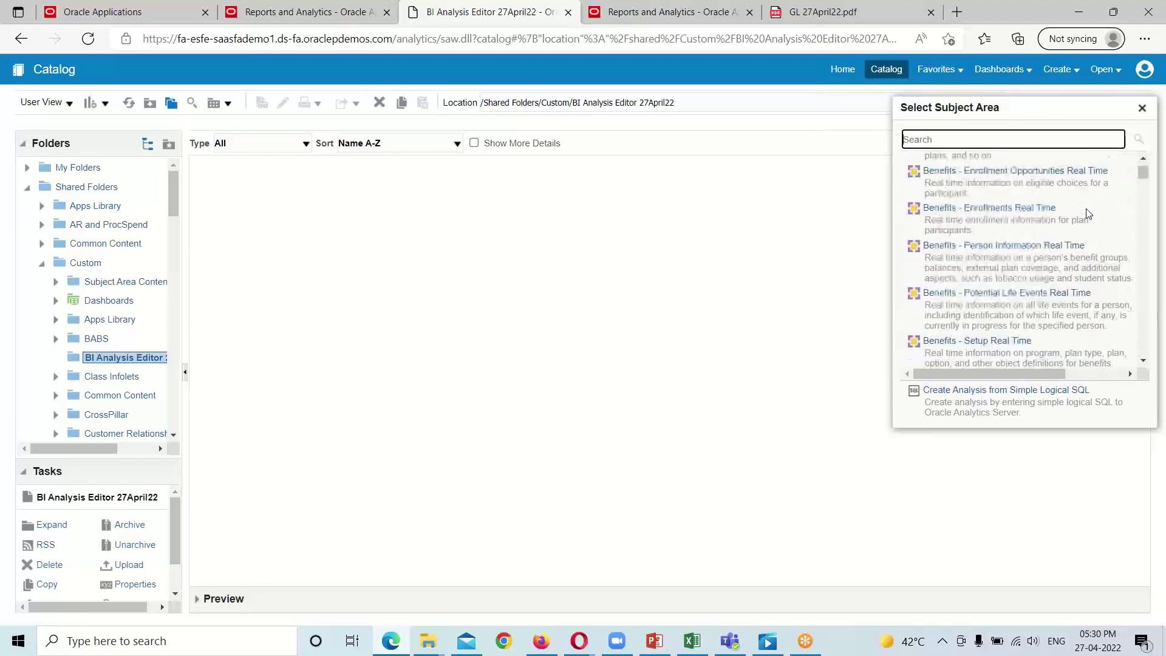
{"action": "scroll", "coordinate": [1076, 211], "scroll_direction": "down", "scroll_amount": 10}
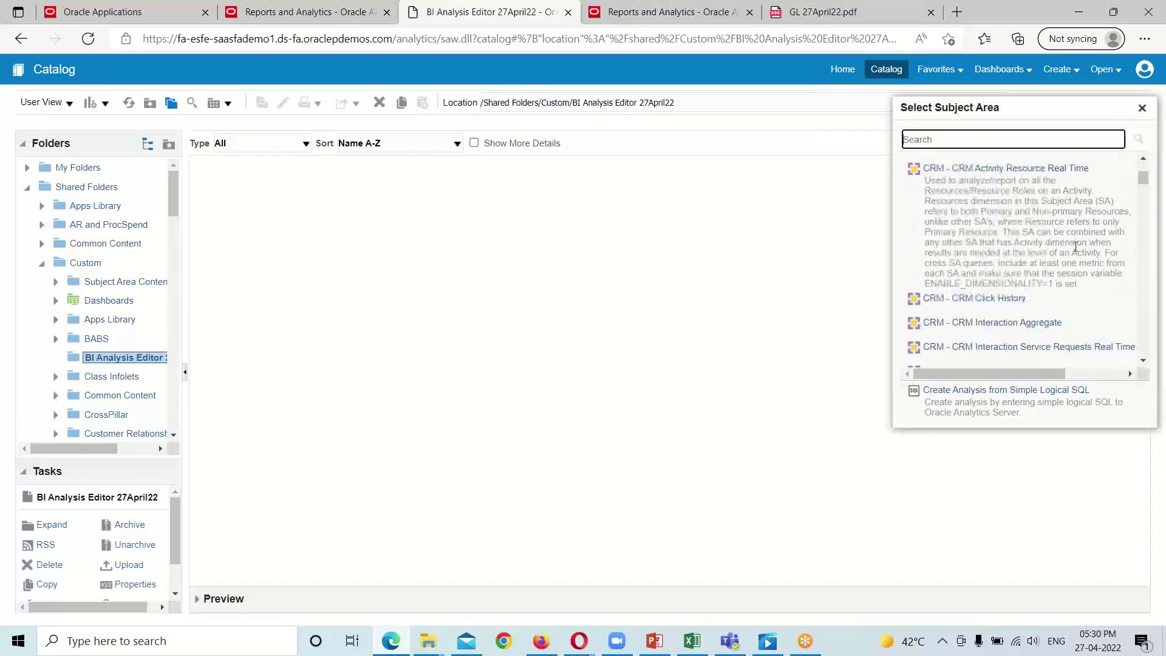
{"action": "scroll", "coordinate": [1071, 253], "scroll_direction": "down", "scroll_amount": 10}
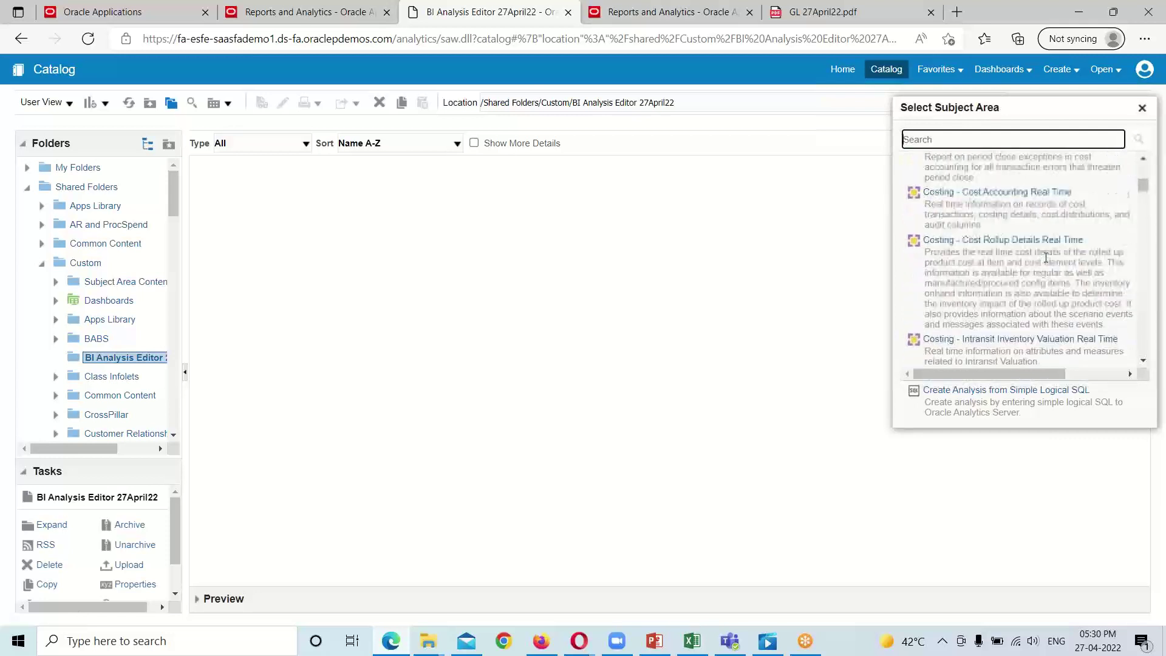
{"action": "scroll", "coordinate": [1043, 257], "scroll_direction": "down", "scroll_amount": 10}
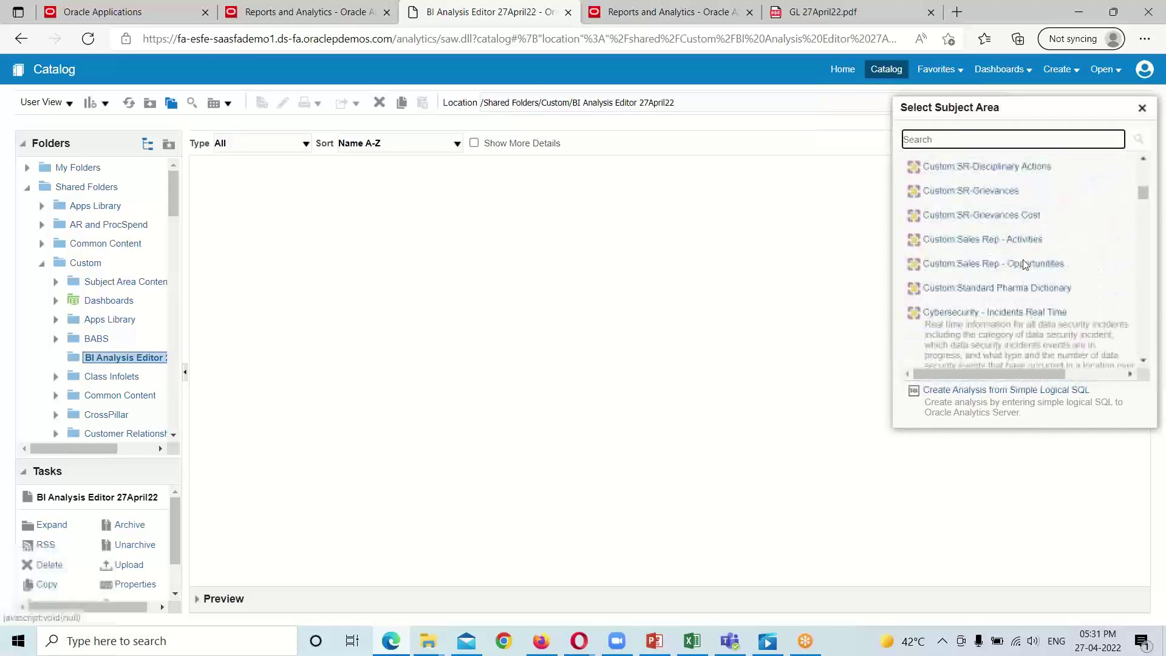
{"action": "scroll", "coordinate": [1024, 265], "scroll_direction": "down", "scroll_amount": 10}
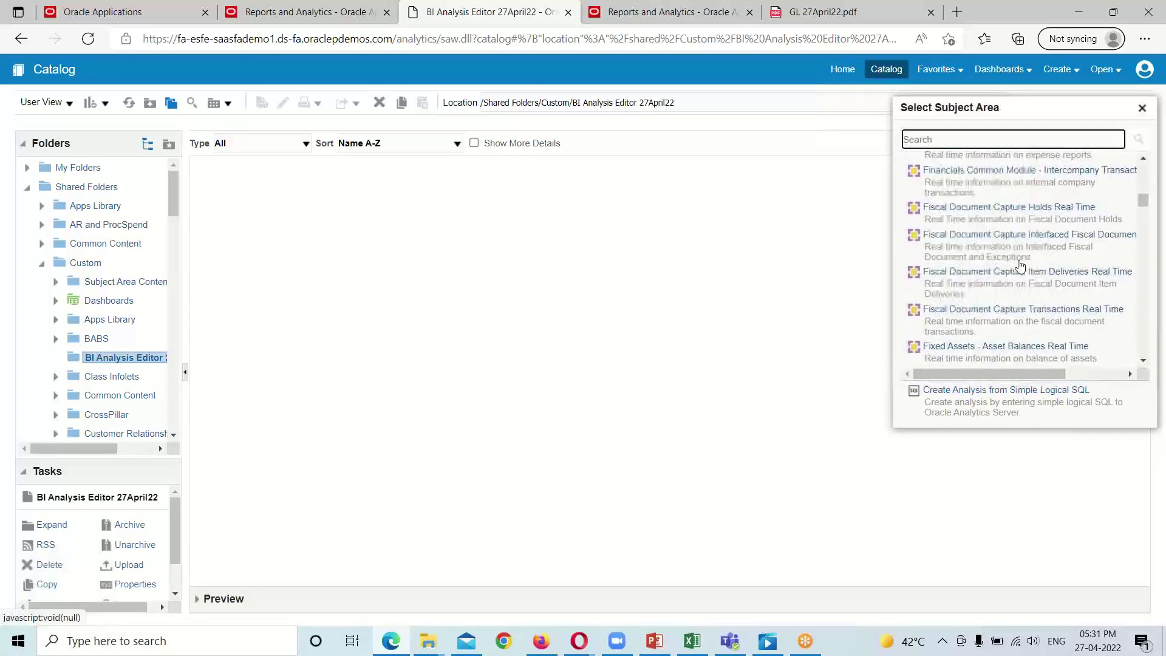
{"action": "scroll", "coordinate": [1020, 265], "scroll_direction": "down", "scroll_amount": 5}
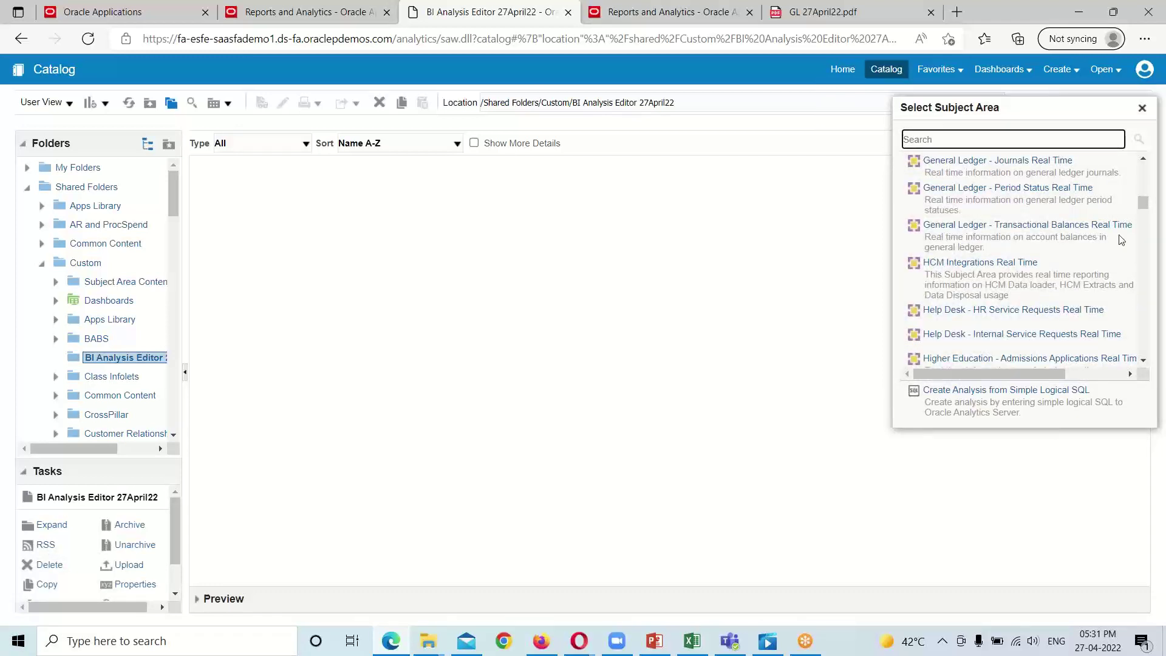
Step: Choose General Ledger - Transactional Balances Real Time and add Account > Account Type as the first column
{"action": "left_click", "coordinate": [976, 229]}
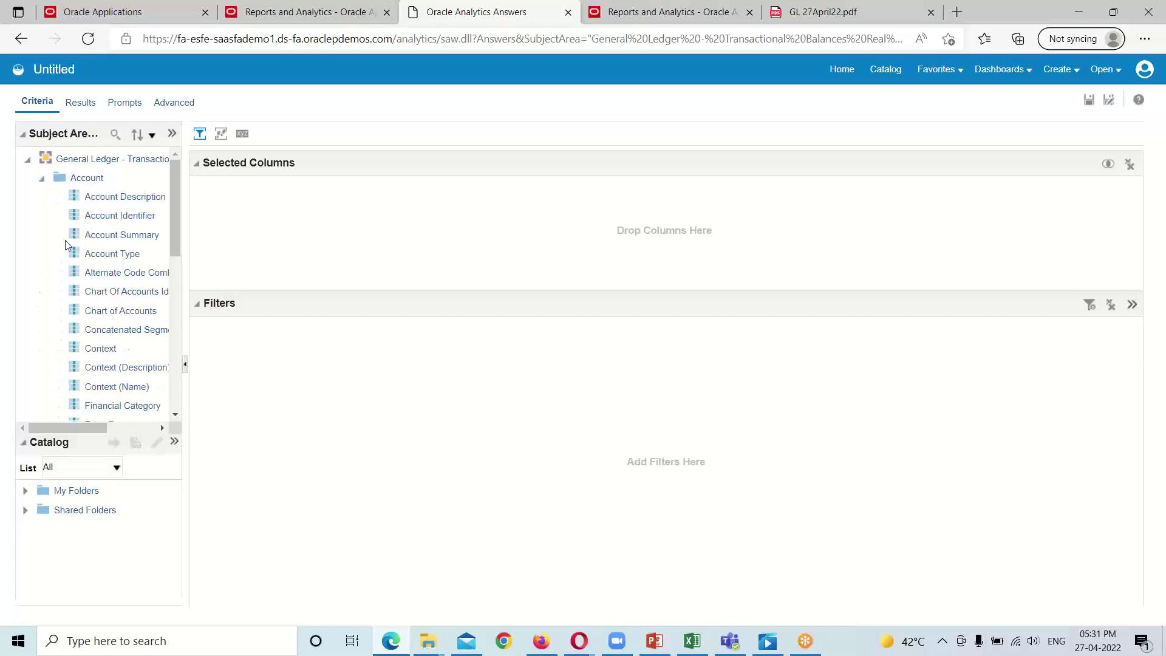
{"action": "left_click", "coordinate": [95, 256]}
{"action": "double_click", "coordinate": [103, 261]}
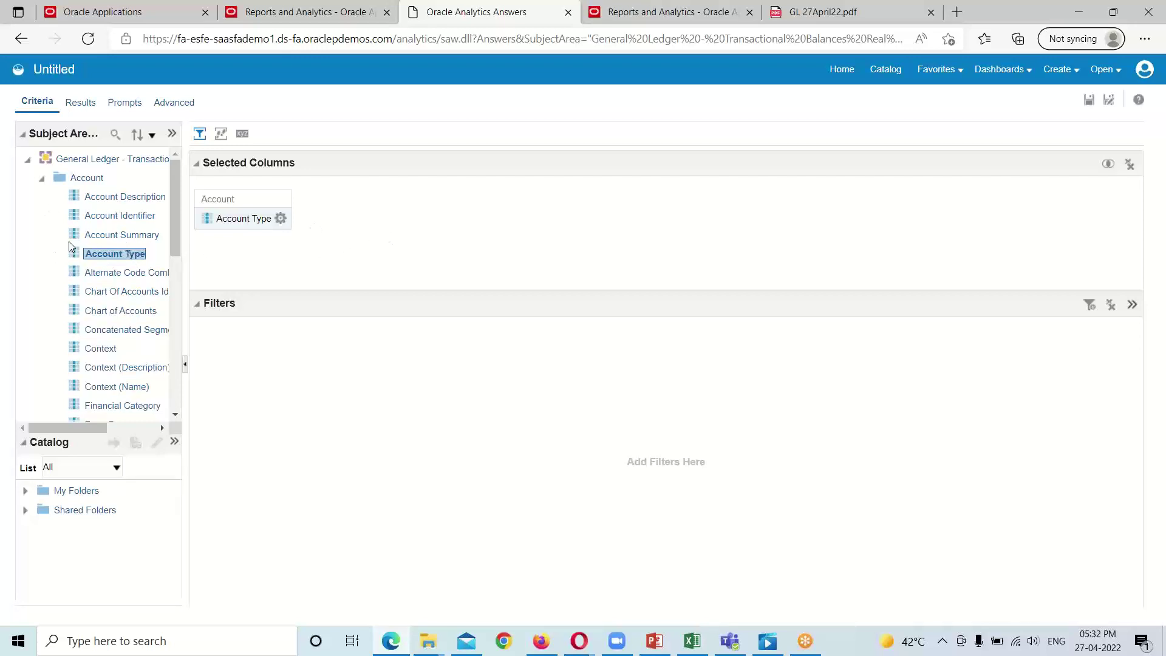
Step: Add Period Net Activity from Balances > Base to the selected columns
{"action": "left_click", "coordinate": [41, 179]}
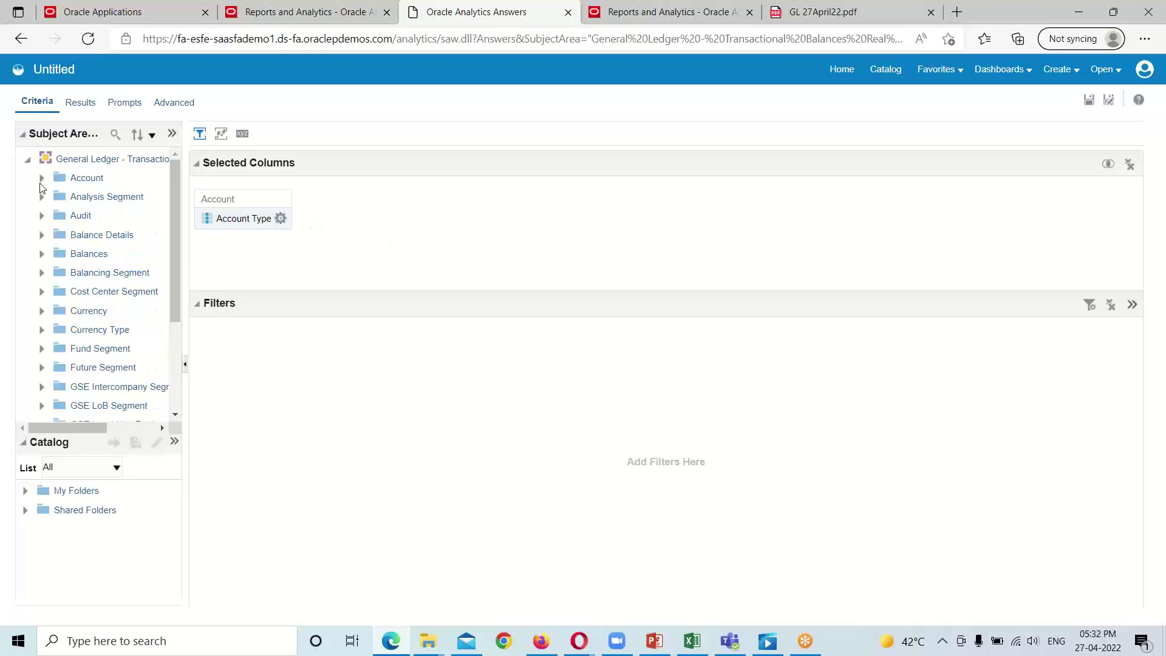
{"action": "left_click", "coordinate": [42, 236]}
{"action": "left_click", "coordinate": [42, 235]}
{"action": "left_click", "coordinate": [42, 253]}
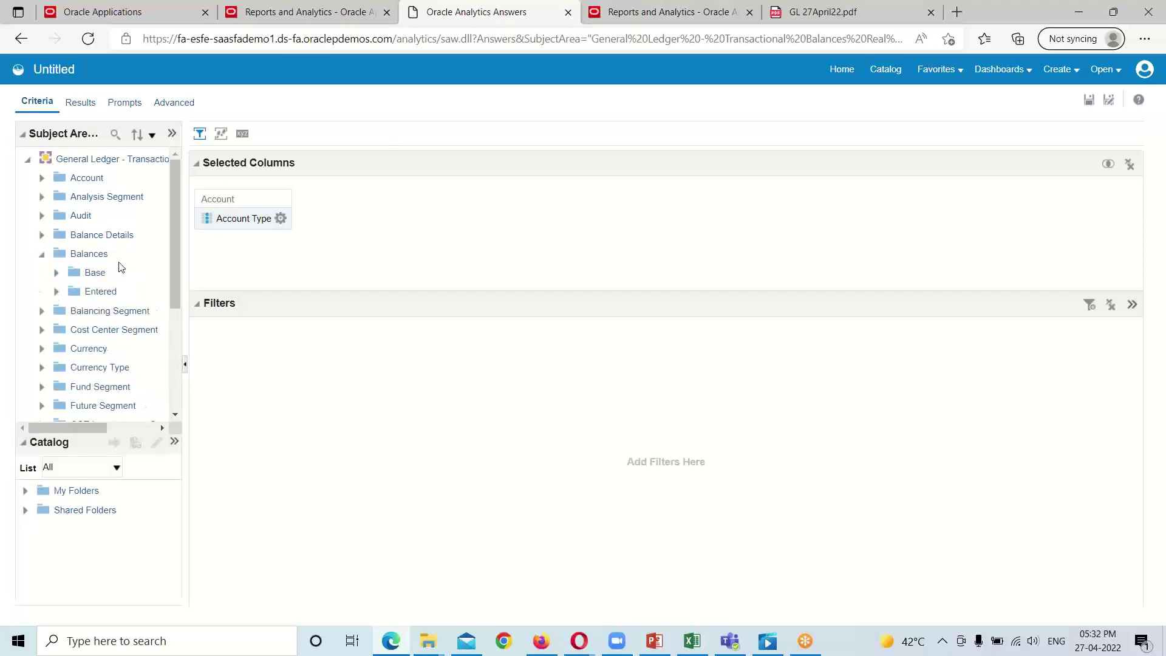
{"action": "left_click", "coordinate": [58, 273]}
{"action": "left_click_drag", "start_coordinate": [81, 429], "coordinate": [99, 432]}
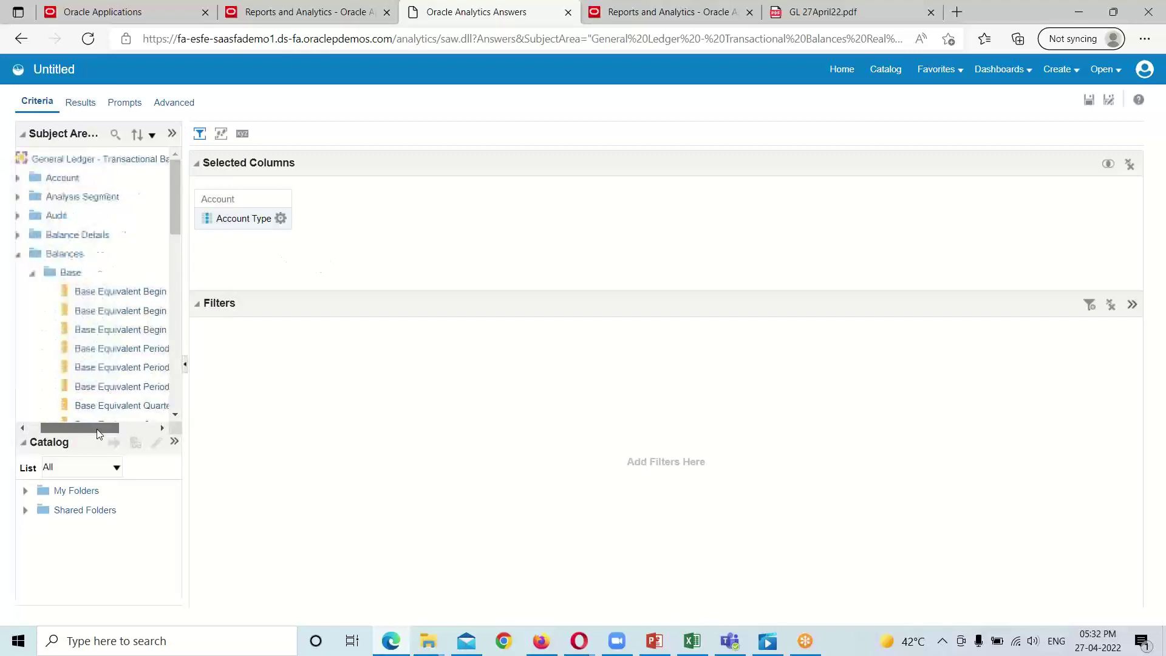
{"action": "scroll", "coordinate": [115, 381], "scroll_direction": "down", "scroll_amount": 5}
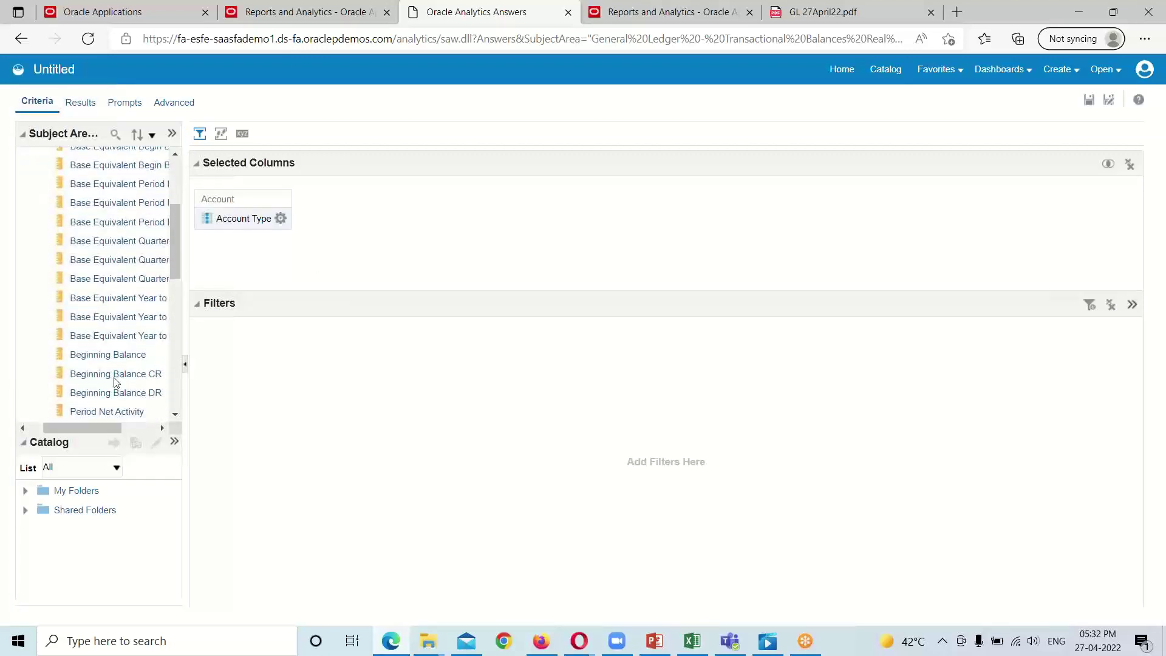
{"action": "scroll", "coordinate": [116, 382], "scroll_direction": "down", "scroll_amount": 1}
{"action": "left_click", "coordinate": [116, 374]}
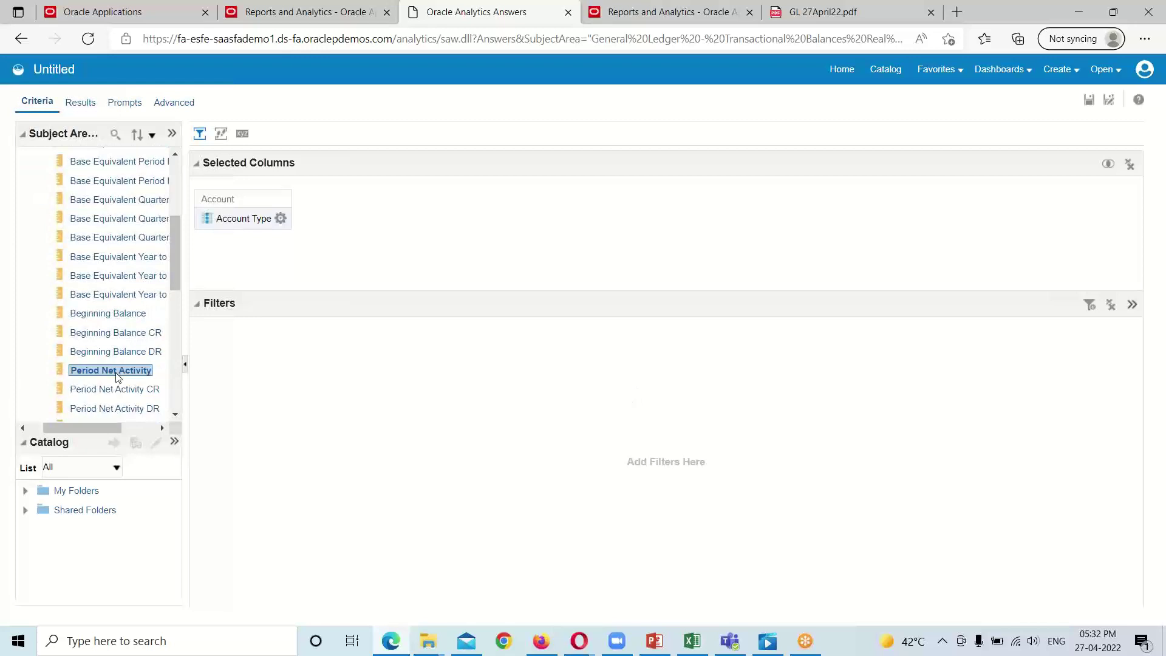
{"action": "double_click", "coordinate": [118, 377]}
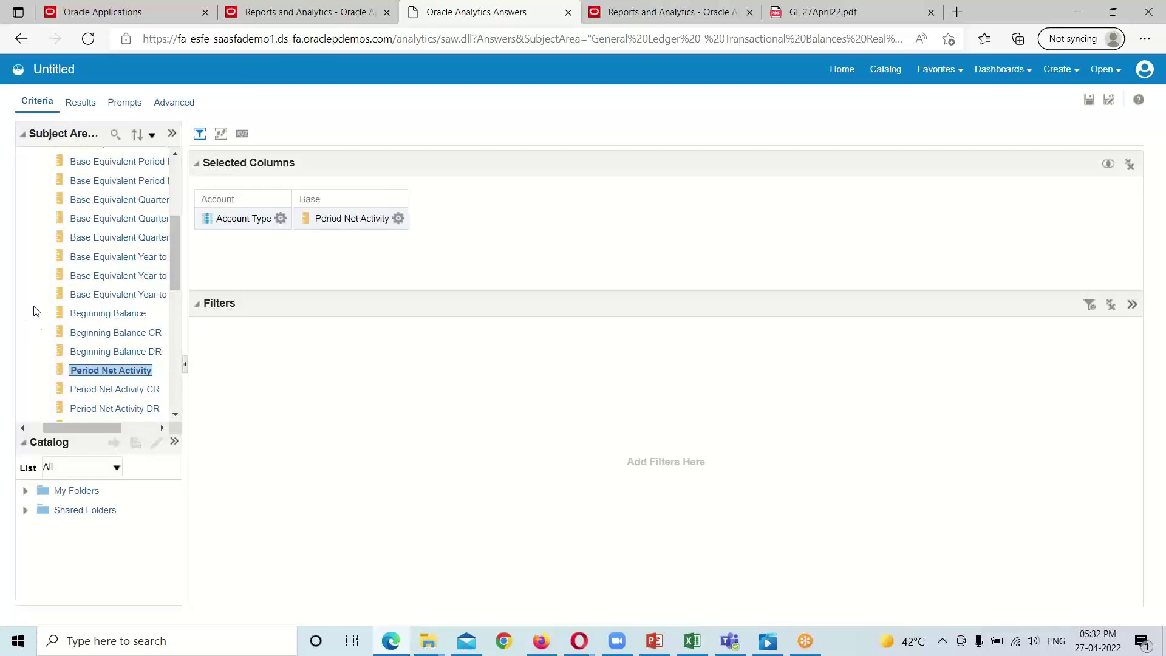
Step: Add Balancing Segment Code from the Balancing Segment folder
{"action": "scroll", "coordinate": [37, 311], "scroll_direction": "up", "scroll_amount": 10}
{"action": "left_click", "coordinate": [44, 231]}
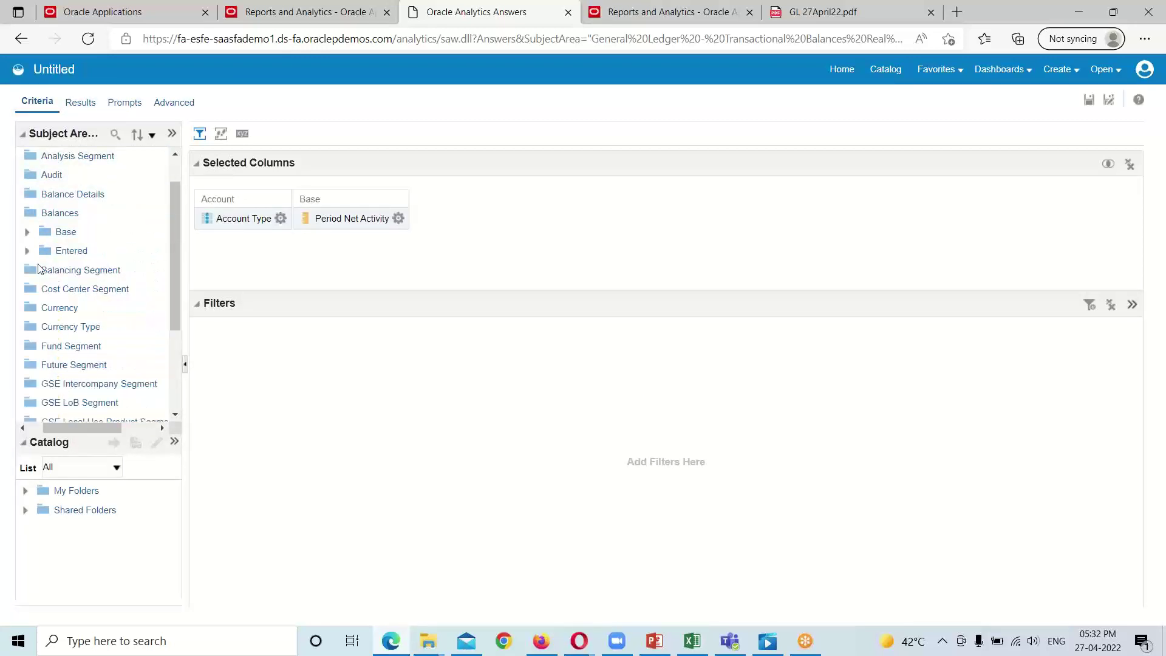
{"action": "left_click_drag", "start_coordinate": [81, 428], "coordinate": [63, 427]}
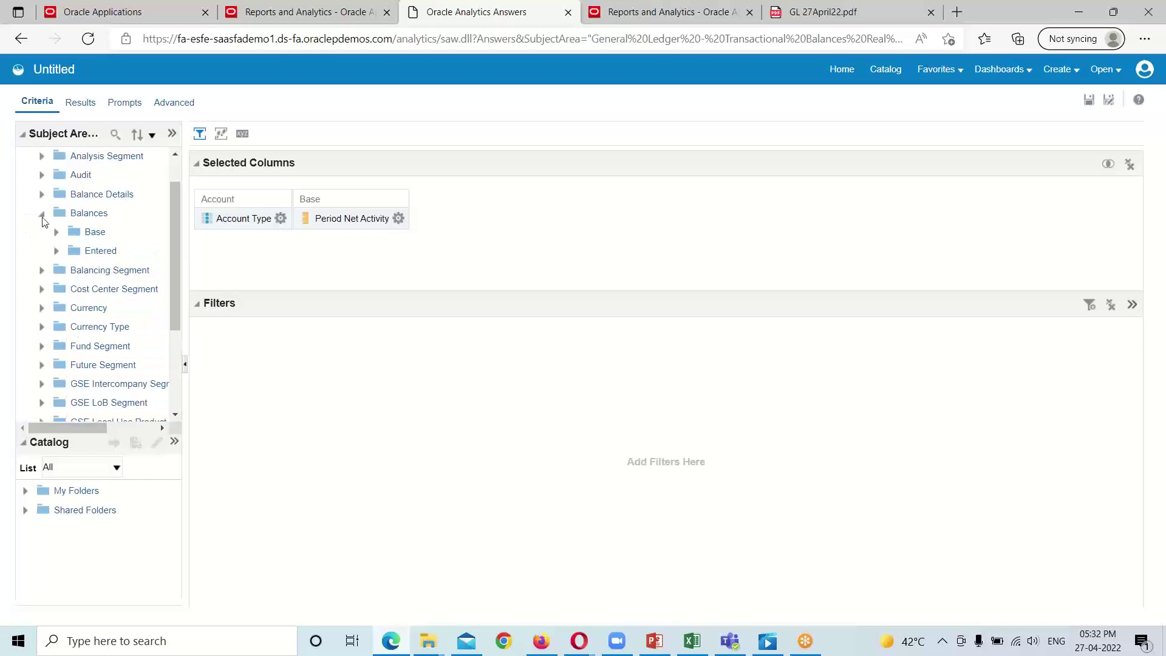
{"action": "left_click", "coordinate": [43, 217]}
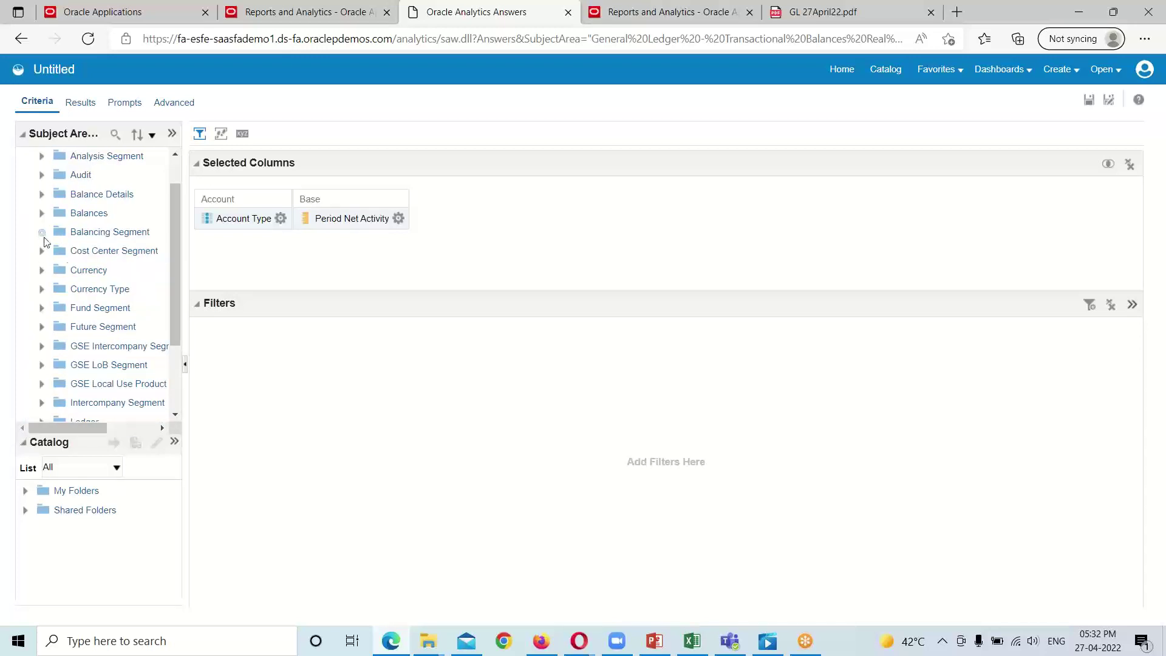
{"action": "left_click", "coordinate": [41, 232]}
{"action": "left_click_drag", "start_coordinate": [60, 429], "coordinate": [76, 429]}
{"action": "left_click", "coordinate": [113, 250]}
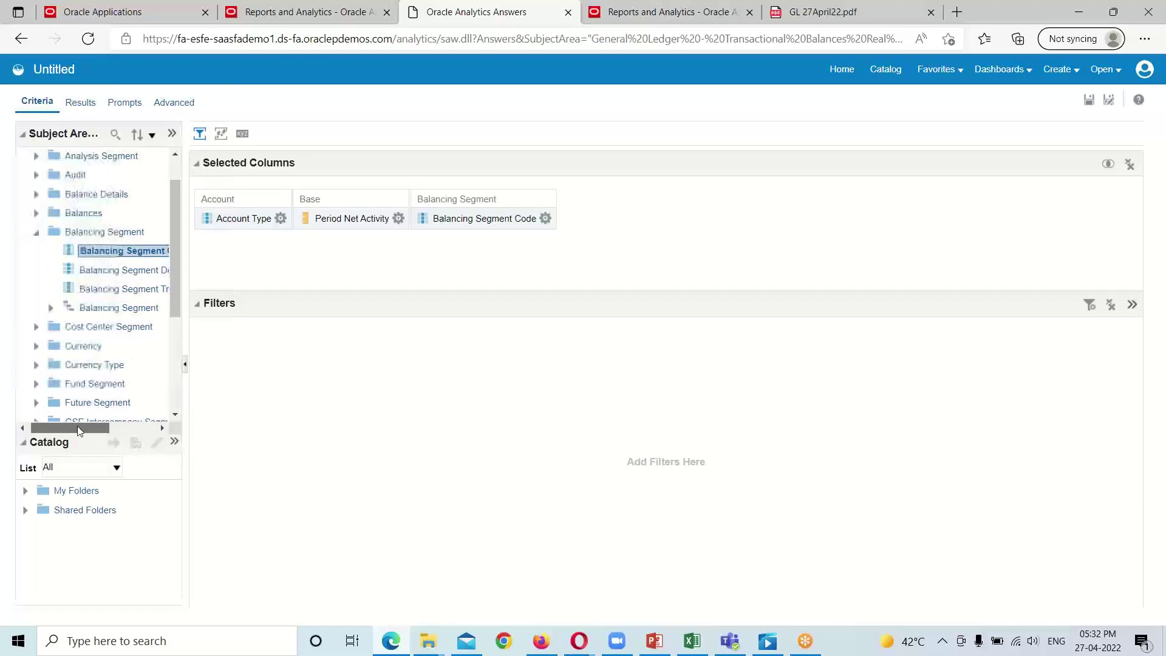
Step: Add Natural Account Segment Code from the Natural Account Segment folder
{"action": "left_click", "coordinate": [36, 232]}
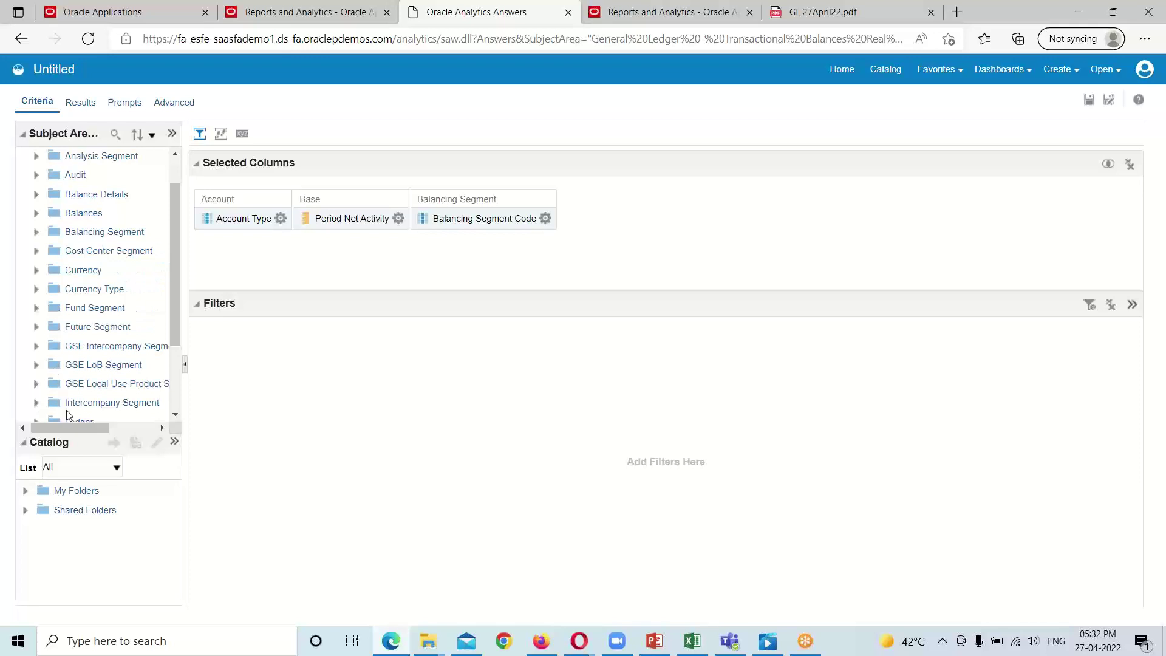
{"action": "scroll", "coordinate": [68, 414], "scroll_direction": "down", "scroll_amount": 5}
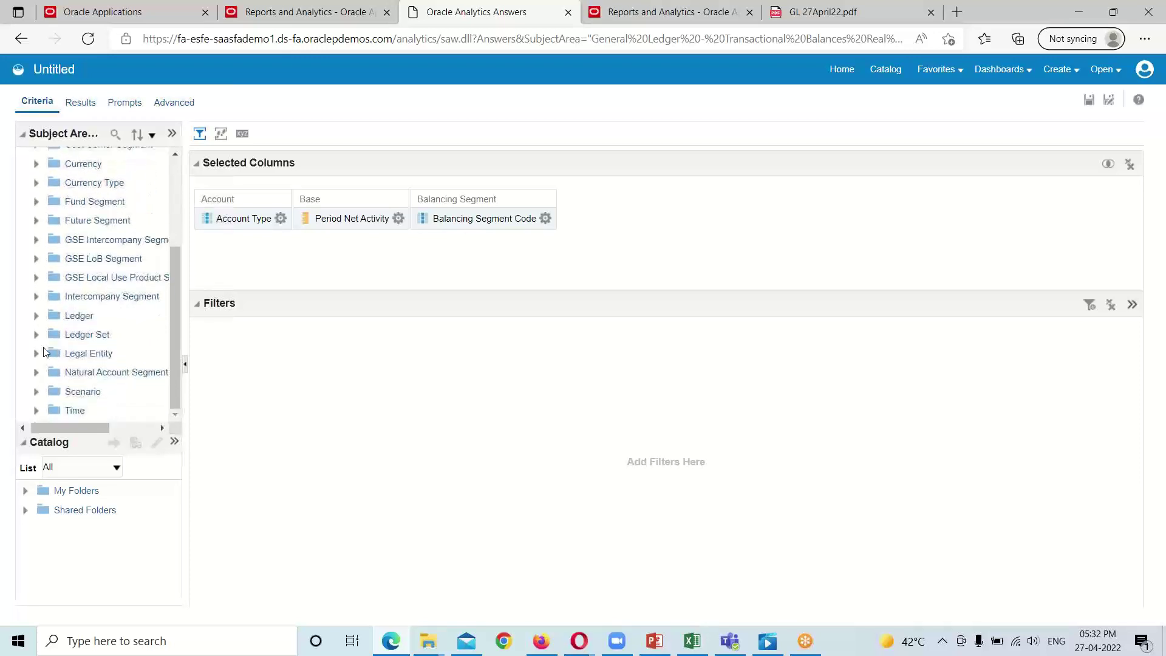
{"action": "left_click", "coordinate": [37, 373]}
{"action": "scroll", "coordinate": [103, 368], "scroll_direction": "down", "scroll_amount": 2}
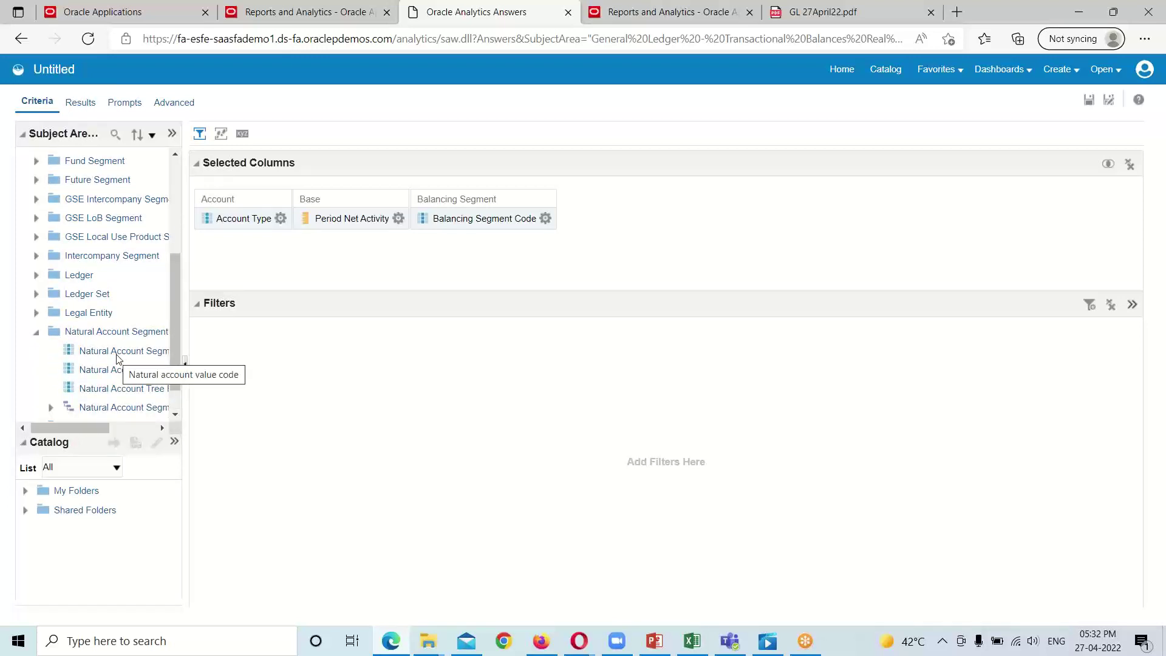
{"action": "double_click", "coordinate": [117, 352]}
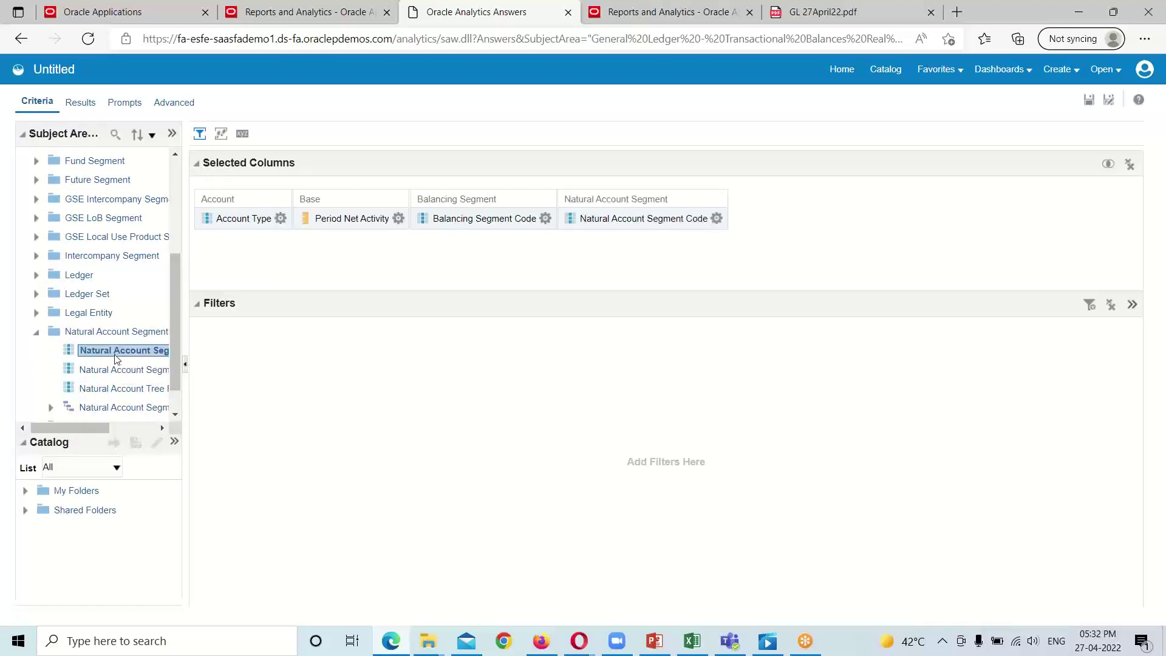
Step: Add Ledger Name from the Ledger folder
{"action": "left_click", "coordinate": [36, 332]}
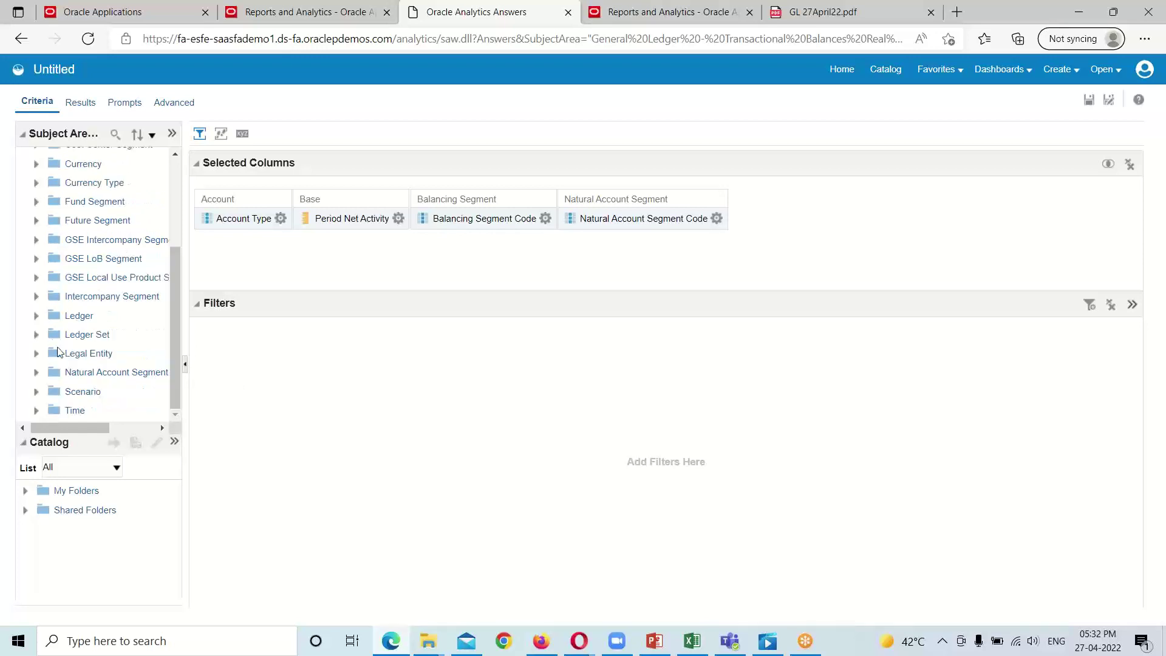
{"action": "left_click", "coordinate": [36, 316]}
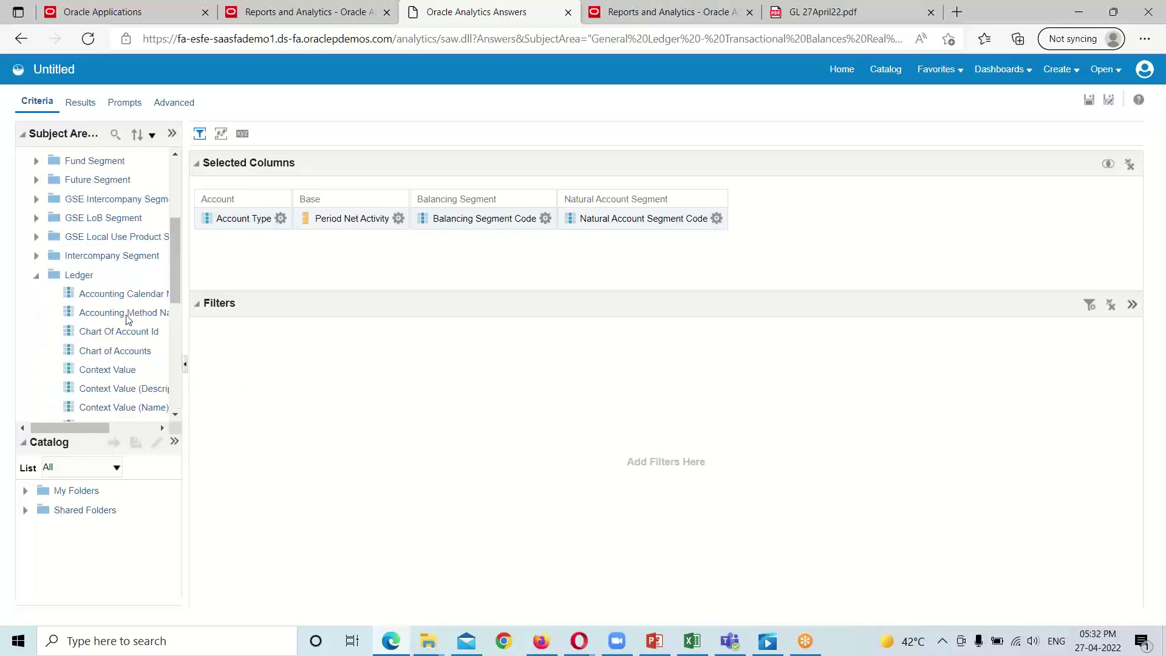
{"action": "scroll", "coordinate": [101, 347], "scroll_direction": "down", "scroll_amount": 5}
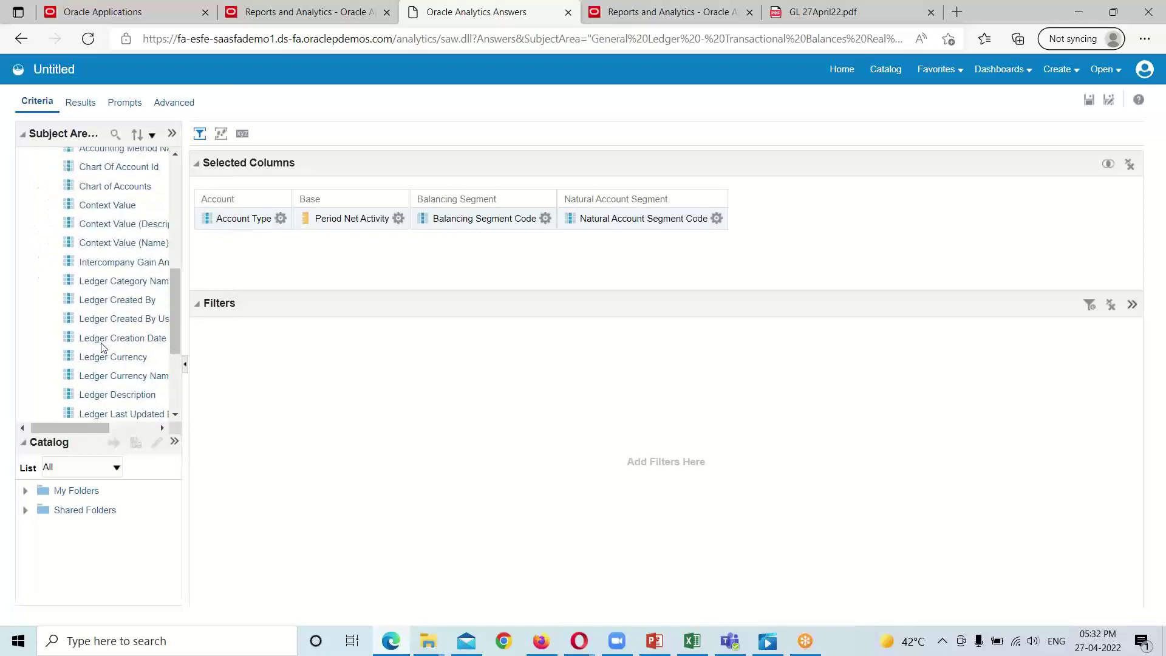
{"action": "double_click", "coordinate": [102, 348]}
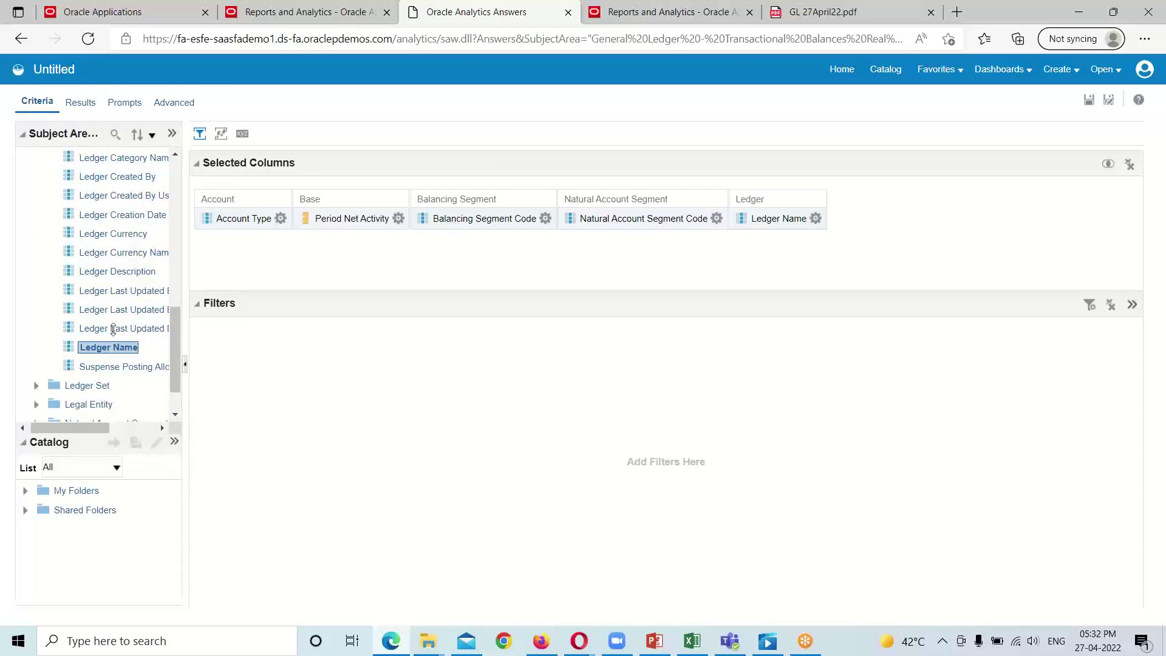
Step: Compare against the GL 27April22 reference report, then return to the analysis criteria
{"action": "left_click", "coordinate": [805, 19]}
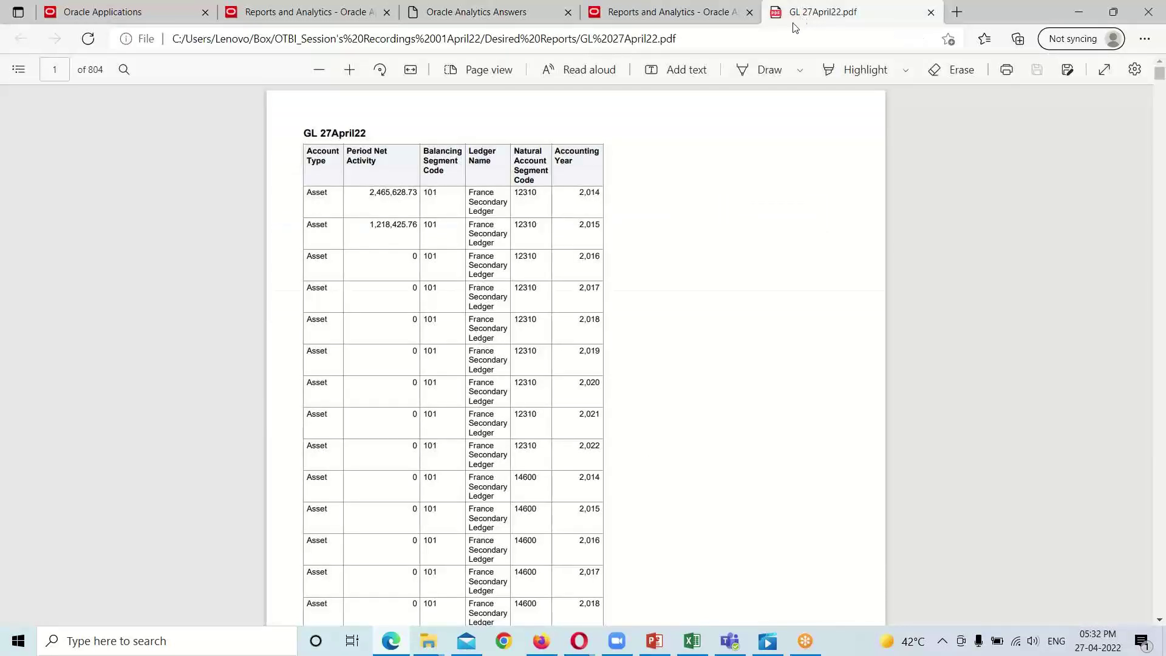
{"action": "left_click", "coordinate": [303, 13]}
{"action": "left_click", "coordinate": [471, 15]}
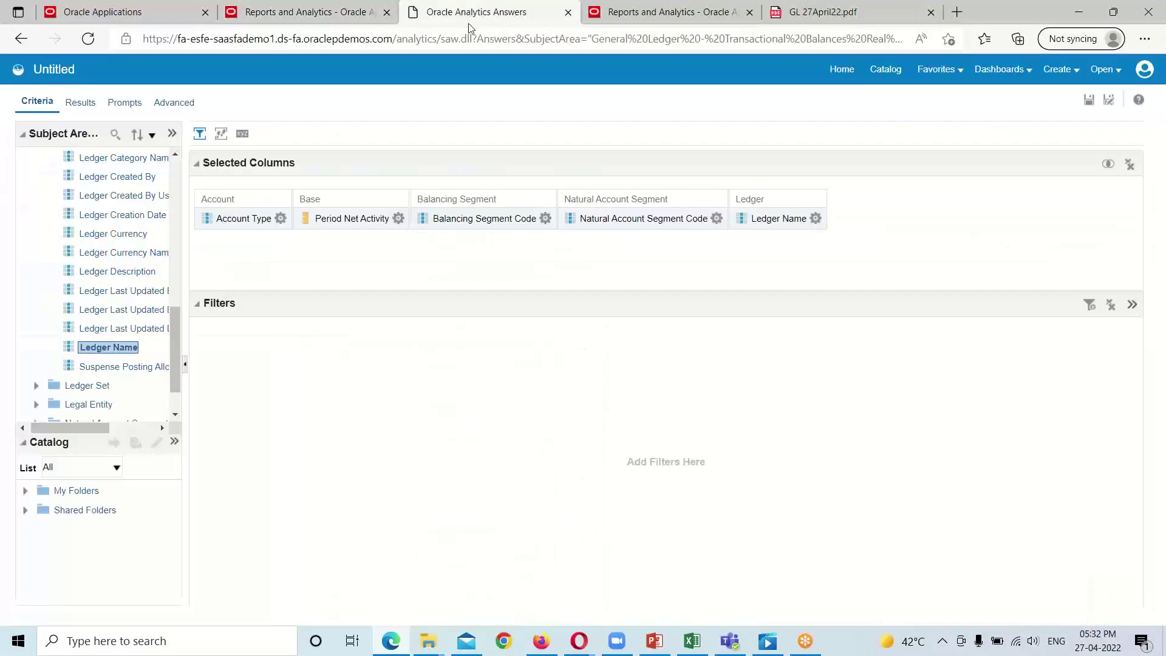
Step: Add Accounting Year from the Time folder and collapse the folder afterwards
{"action": "scroll", "coordinate": [48, 321], "scroll_direction": "up", "scroll_amount": 8}
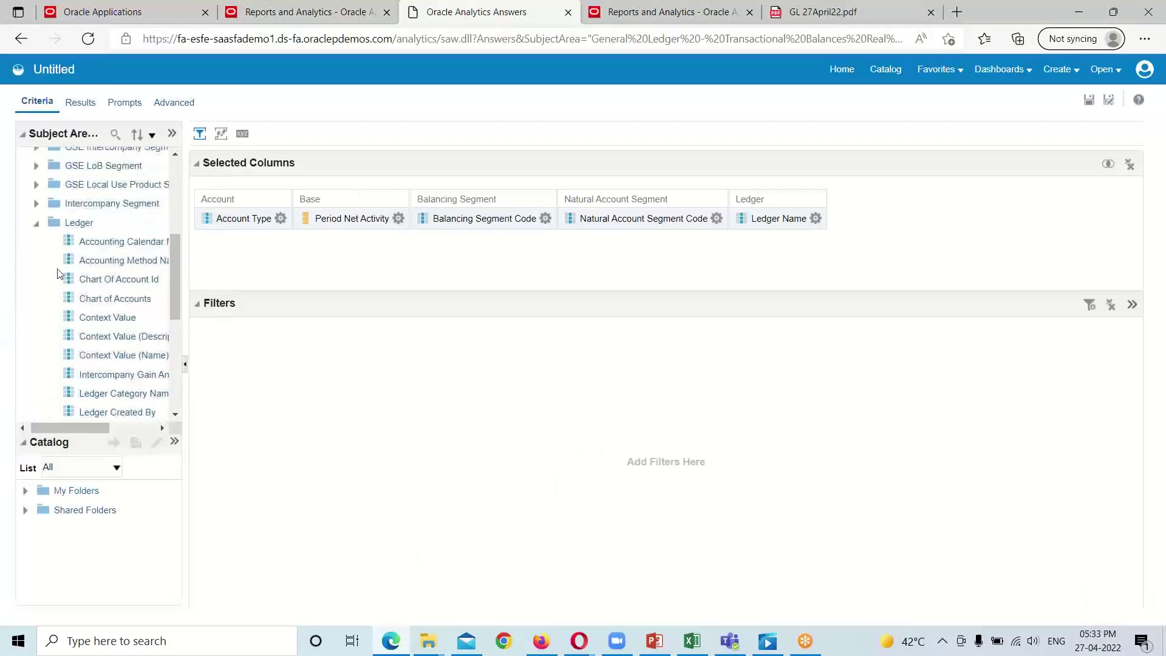
{"action": "left_click", "coordinate": [37, 277]}
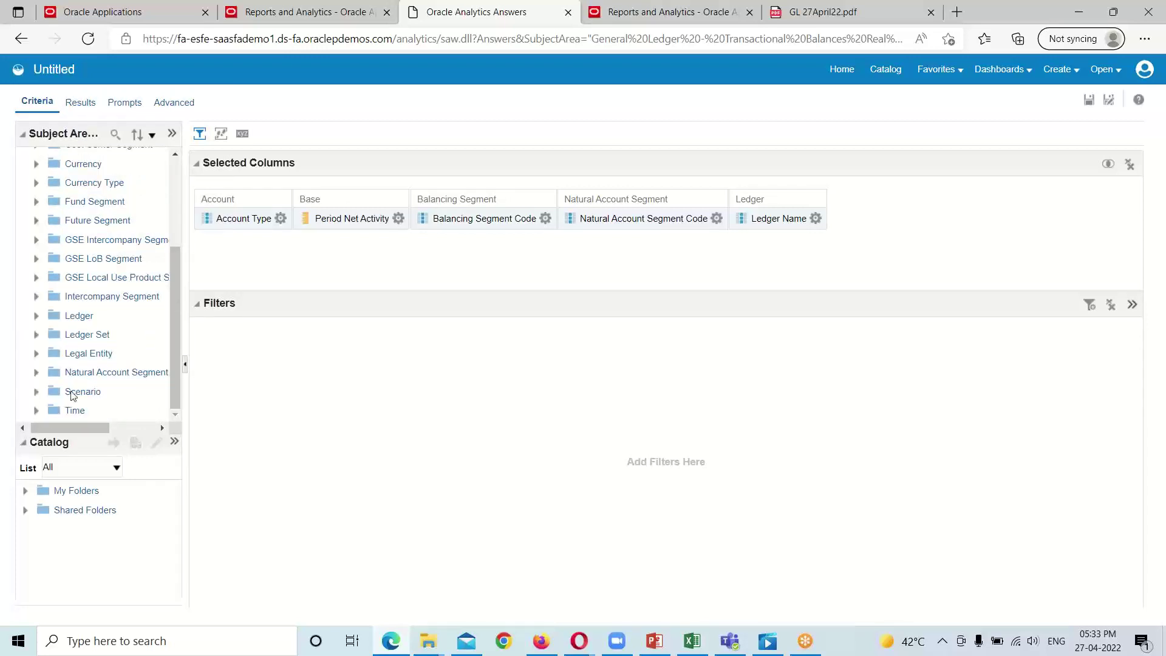
{"action": "left_click", "coordinate": [37, 410]}
{"action": "scroll", "coordinate": [116, 361], "scroll_direction": "down", "scroll_amount": 5}
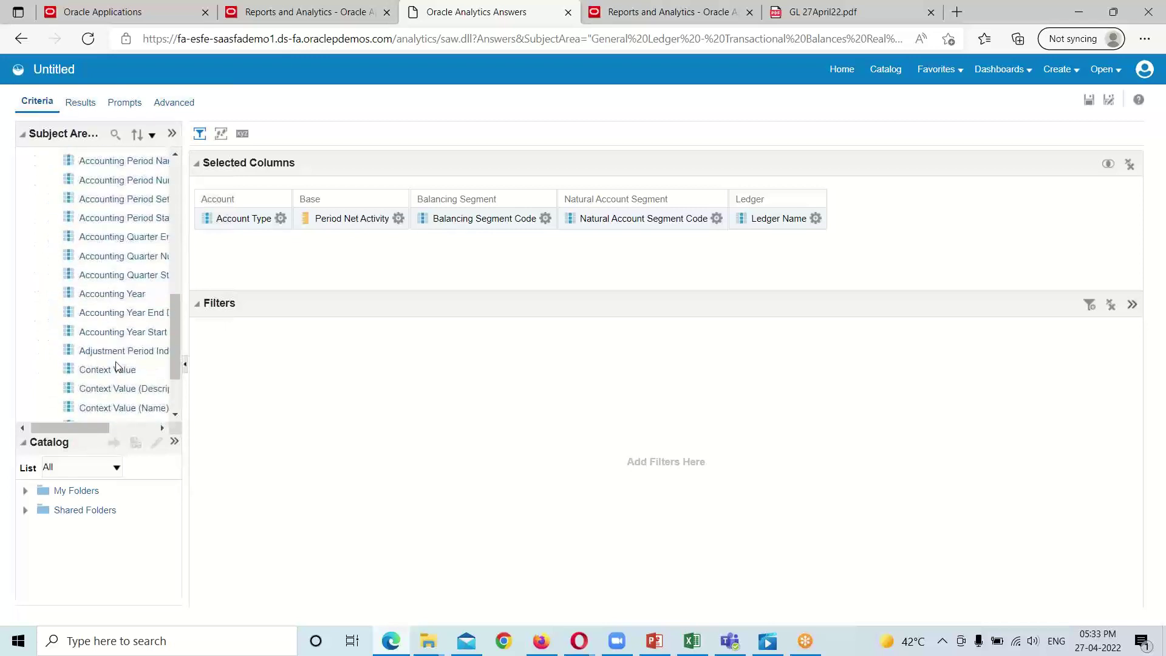
{"action": "double_click", "coordinate": [115, 293]}
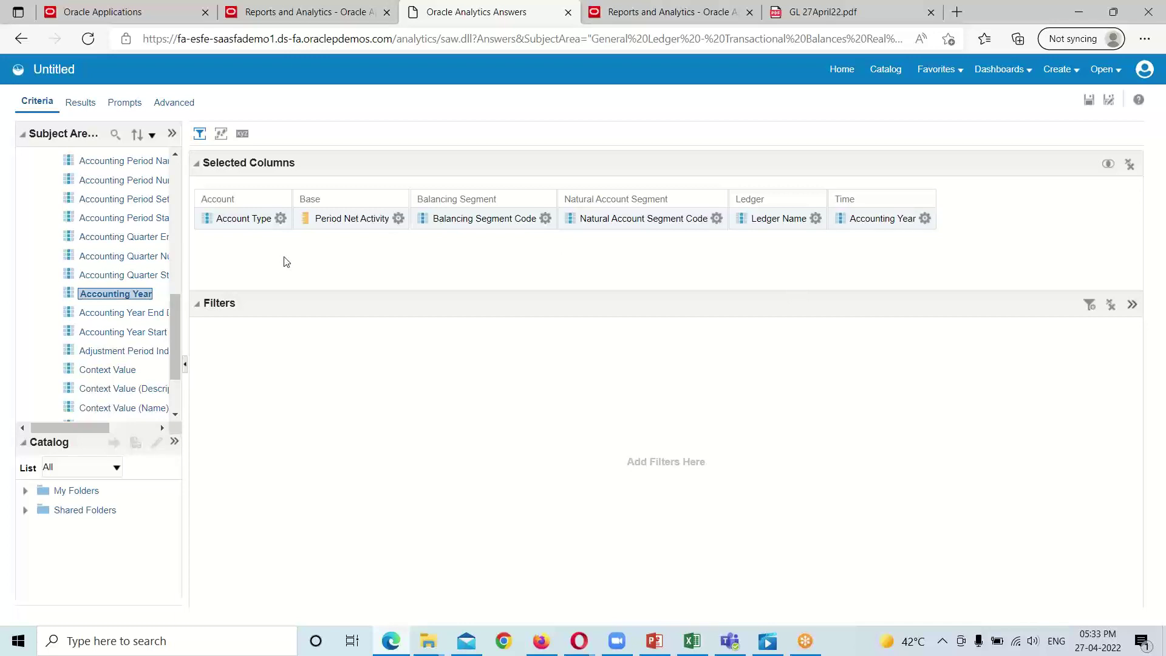
{"action": "scroll", "coordinate": [74, 300], "scroll_direction": "up", "scroll_amount": 2}
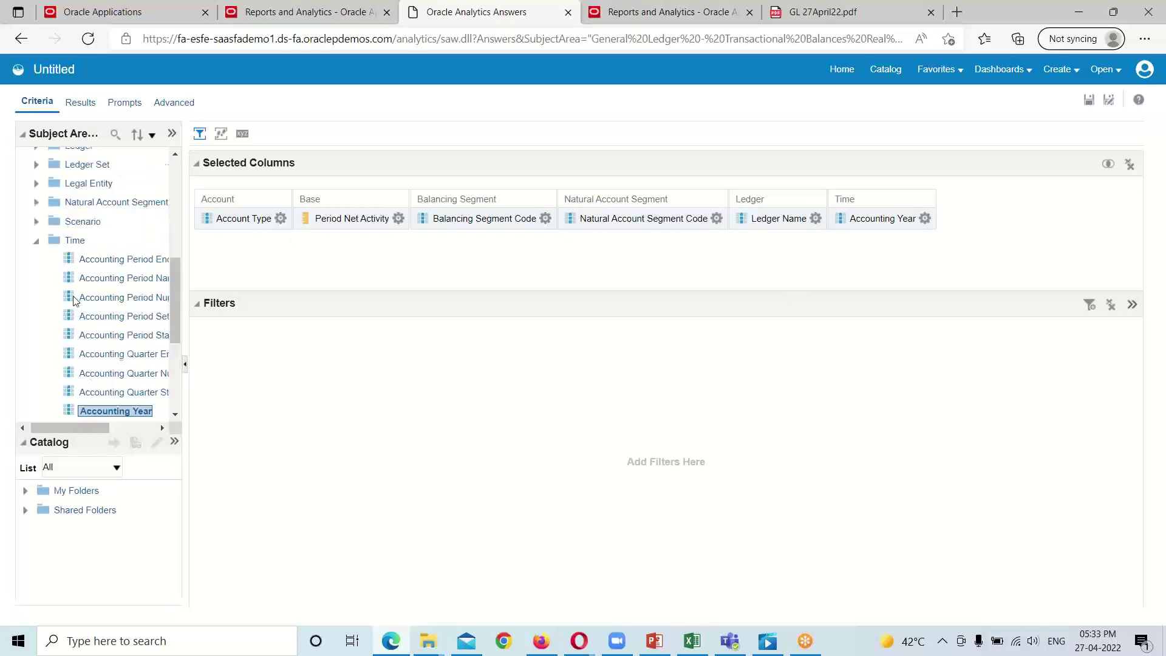
{"action": "scroll", "coordinate": [74, 300], "scroll_direction": "up", "scroll_amount": 2}
{"action": "left_click", "coordinate": [37, 331]}
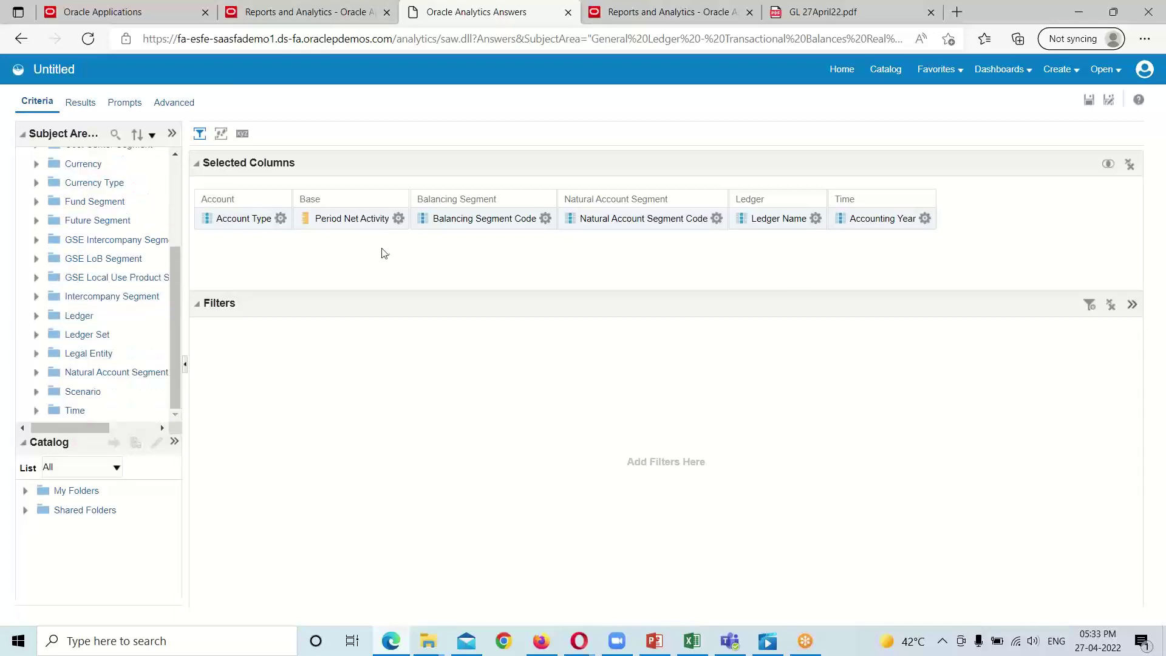
{"action": "left_click", "coordinate": [81, 103]}
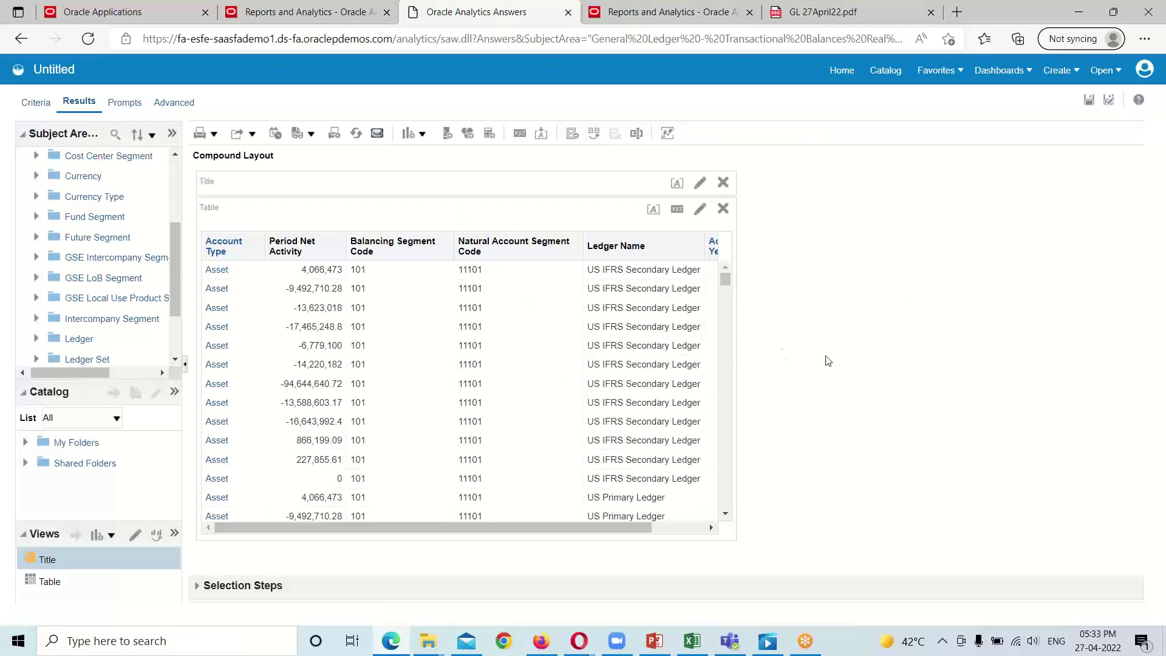
{"action": "scroll", "coordinate": [604, 383], "scroll_direction": "down", "scroll_amount": 3}
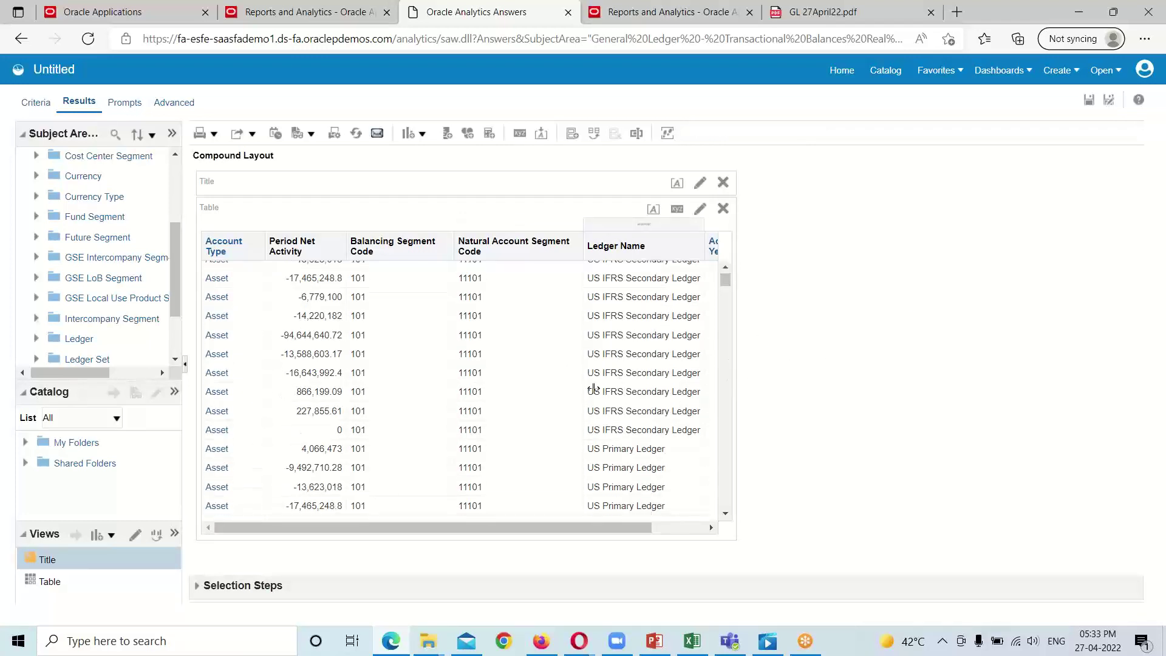
{"action": "scroll", "coordinate": [599, 392], "scroll_direction": "up", "scroll_amount": 3}
{"action": "mouse_move", "coordinate": [624, 526]}
{"action": "left_mouse_down"}
{"action": "mouse_move", "coordinate": [689, 528]}
{"action": "mouse_move", "coordinate": [608, 523]}
{"action": "left_mouse_up"}
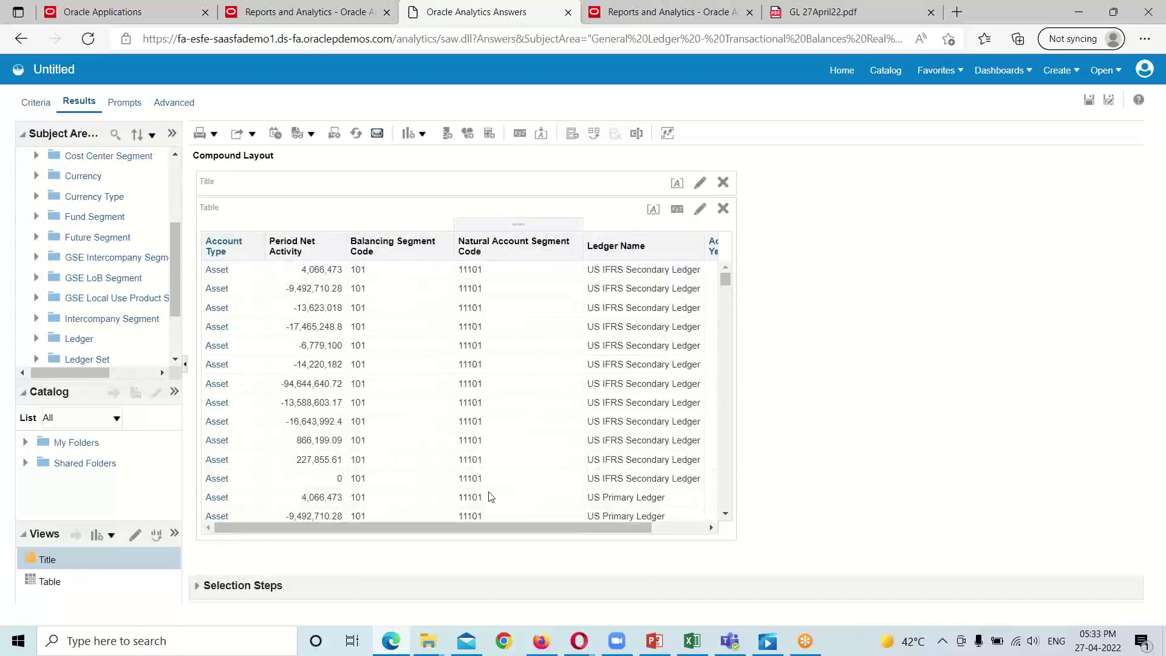
{"action": "scroll", "coordinate": [512, 440], "scroll_direction": "down", "scroll_amount": 3}
{"action": "scroll", "coordinate": [510, 435], "scroll_direction": "up", "scroll_amount": 3}
{"action": "left_click_drag", "start_coordinate": [608, 530], "coordinate": [570, 519]}
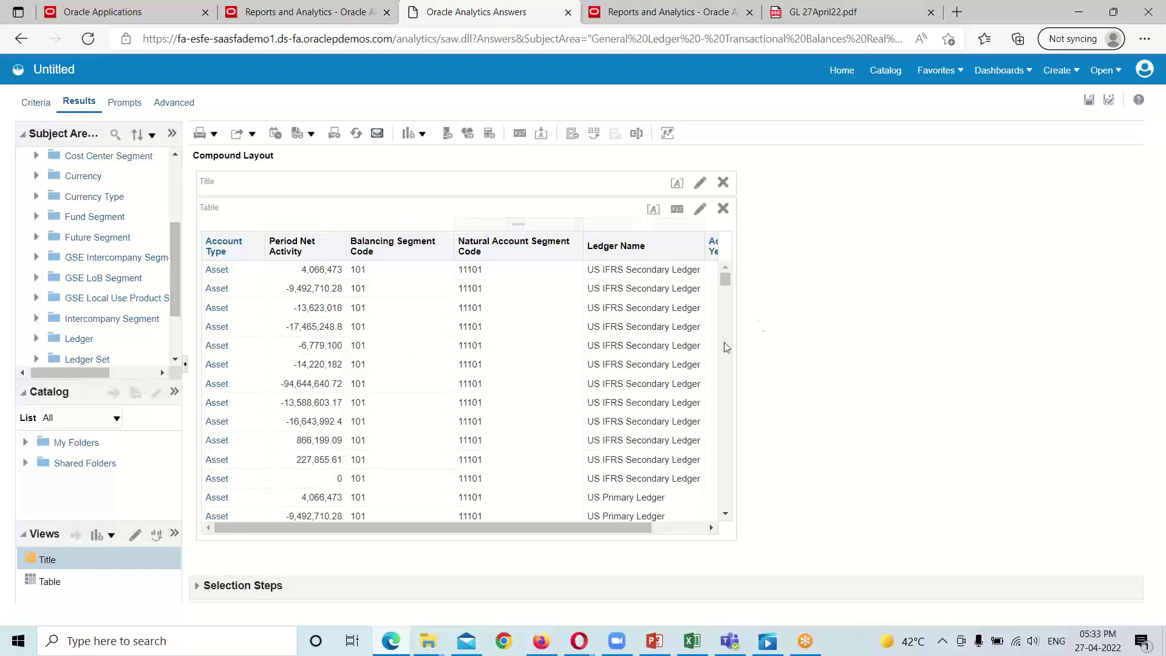
Step: Start saving the analysis and name it 'General Ledger TBRT', fixing the misspelling
{"action": "left_click", "coordinate": [1089, 108]}
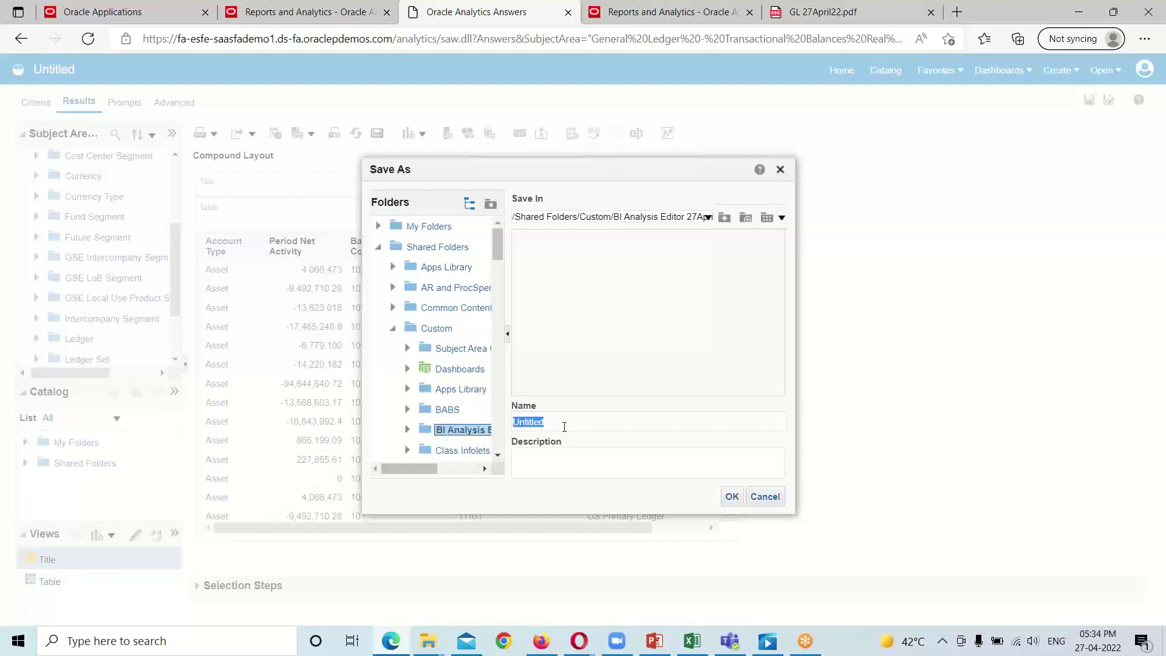
{"action": "type", "text": "Genaral"}
{"action": "key", "text": "BackSpace"}
{"action": "type", "text": "edger TBRT"}
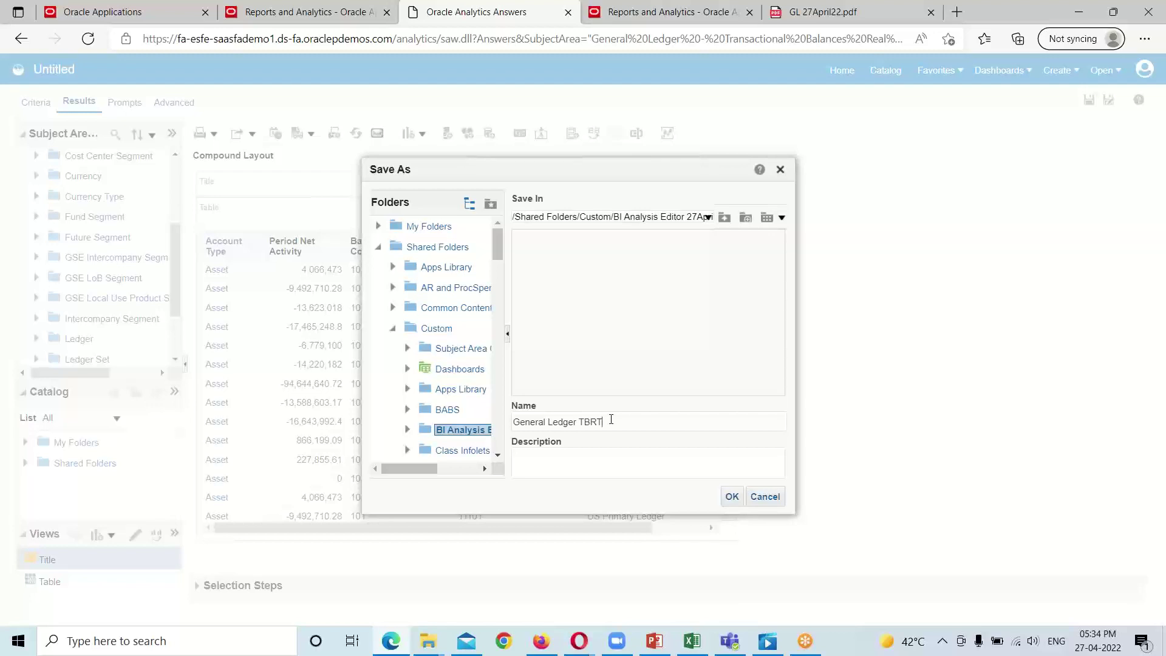
Step: Copy the name into the Description field and save to BI Analysis Editor 27April22
{"action": "triple_click", "coordinate": [569, 421]}
{"action": "key", "text": "ctrl+c"}
{"action": "right_click", "coordinate": [570, 420]}
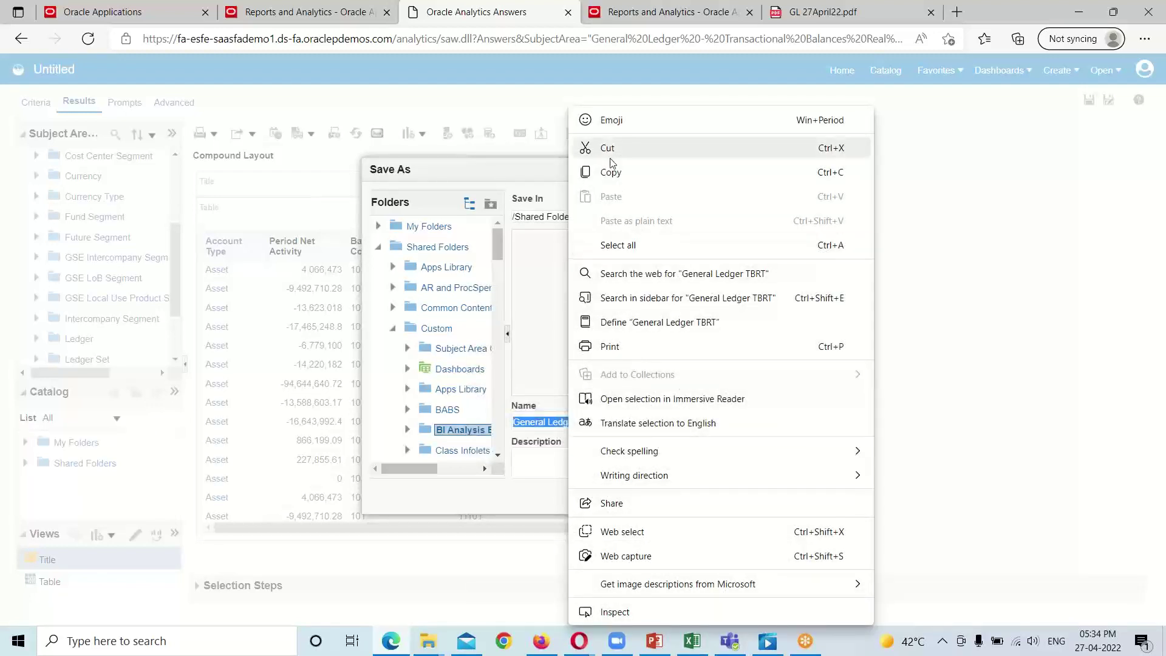
{"action": "left_click", "coordinate": [610, 171]}
{"action": "left_click", "coordinate": [545, 455]}
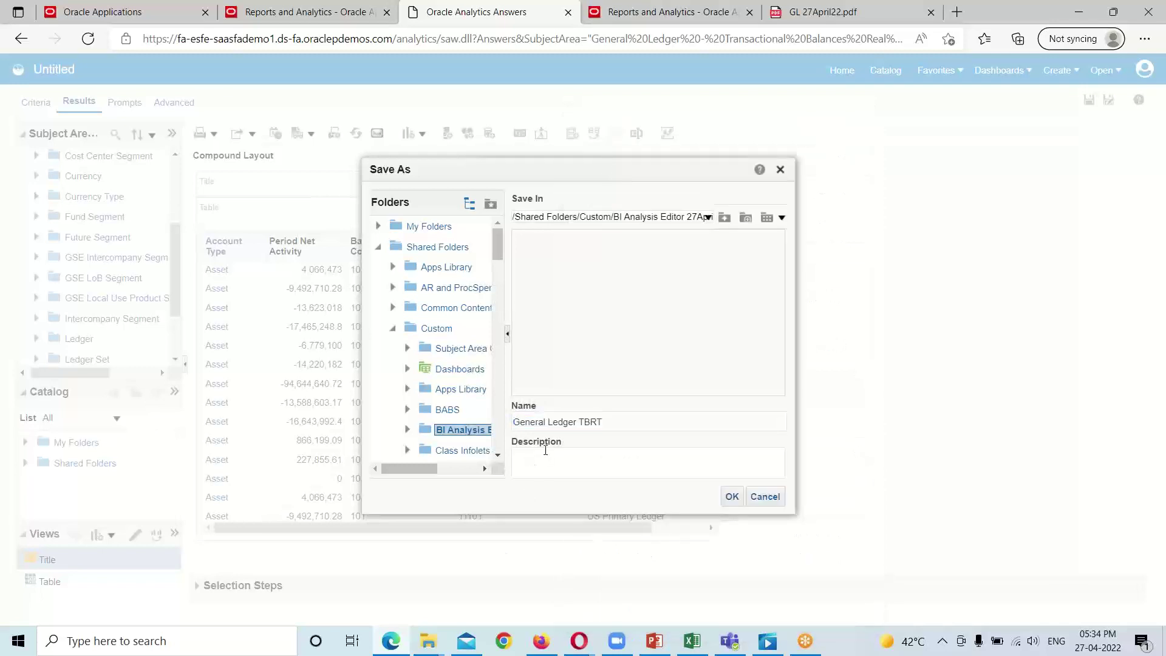
{"action": "right_click", "coordinate": [534, 454]}
{"action": "left_click", "coordinate": [589, 173]}
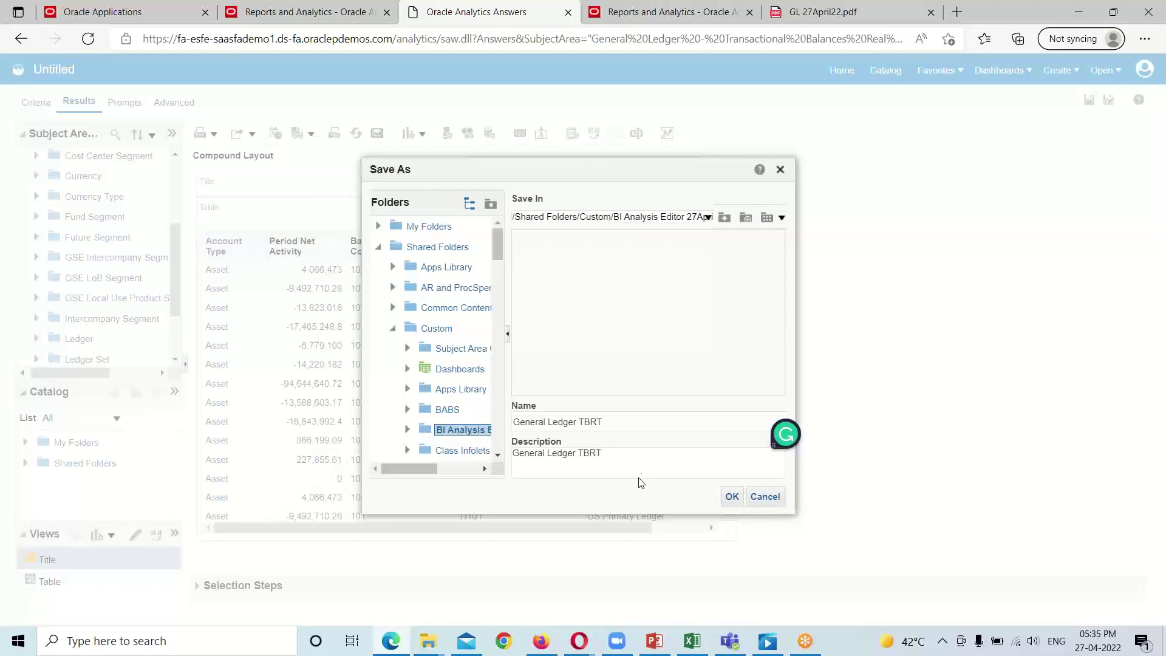
{"action": "left_click", "coordinate": [734, 497]}
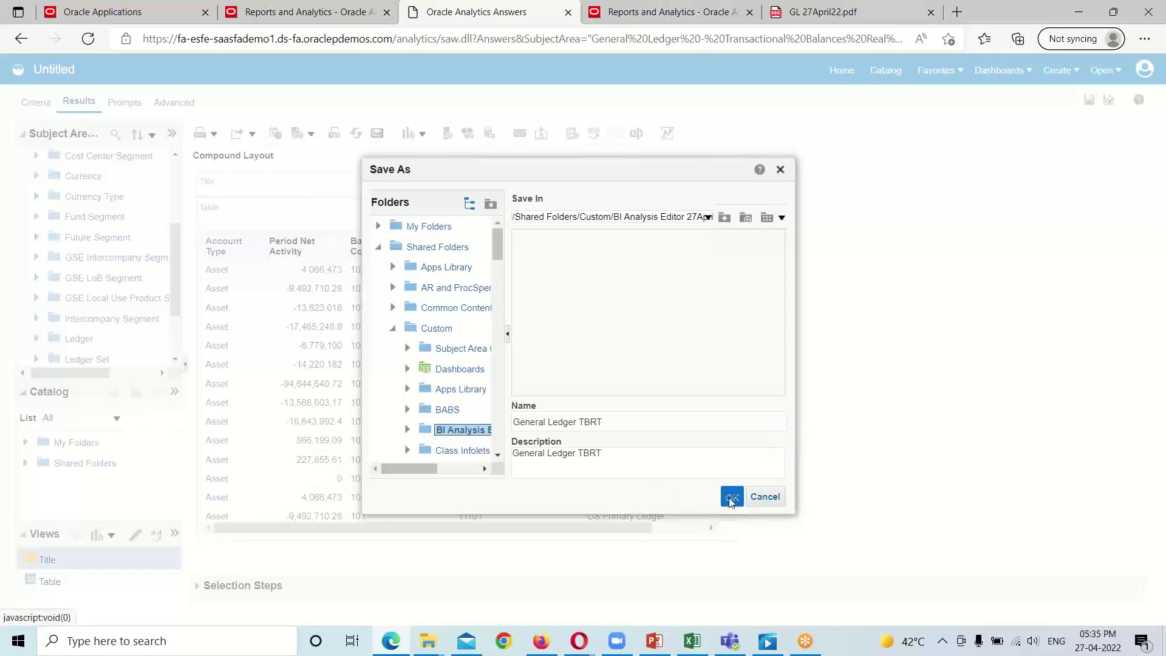
{"action": "left_click", "coordinate": [730, 498]}
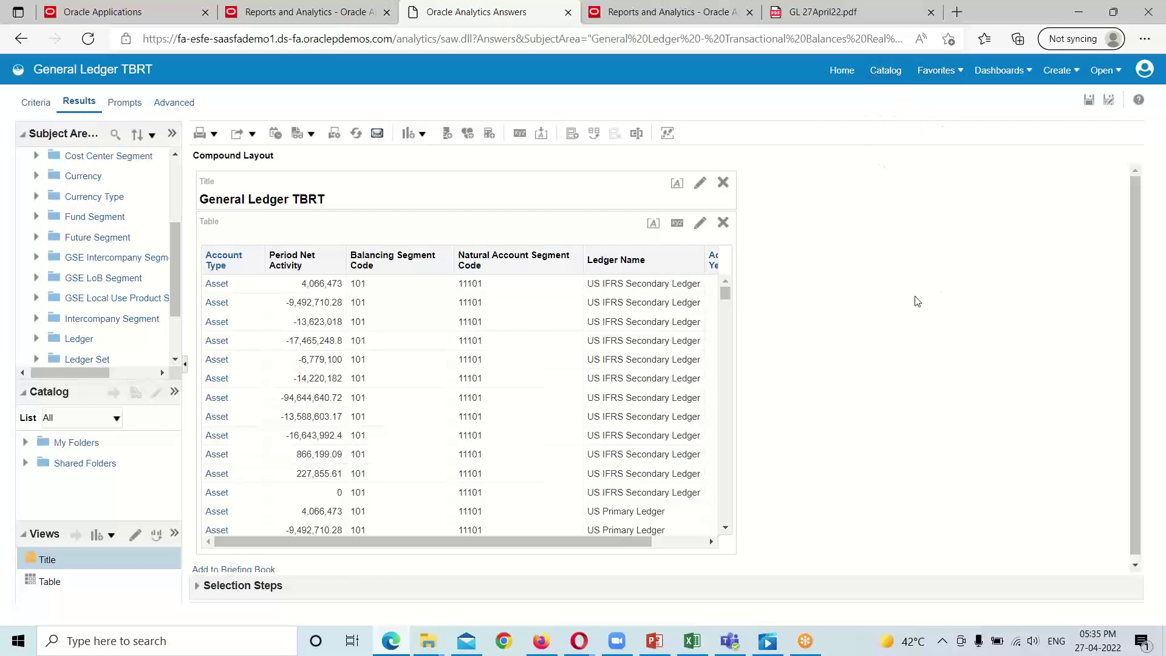
Step: Go to the Catalog to see General Ledger TBRT in BI Analysis Editor 27April22
{"action": "left_click", "coordinate": [878, 72]}
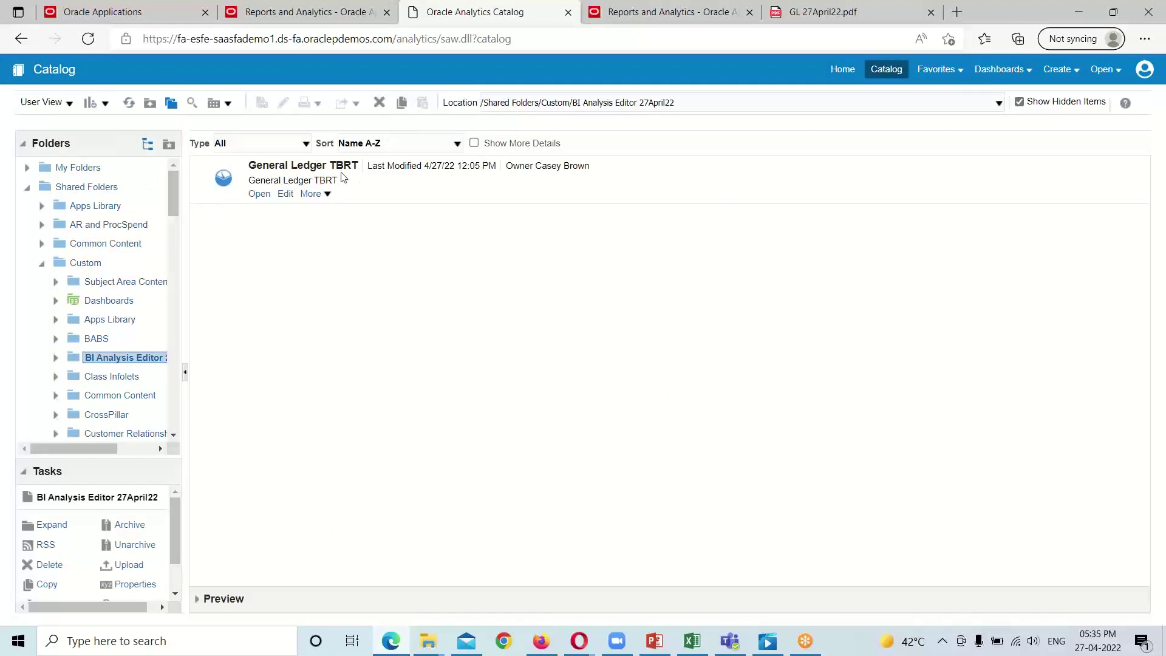
Step: Open General Ledger TBRT from the catalog and show the Export > Formatted options
{"action": "left_click", "coordinate": [260, 194]}
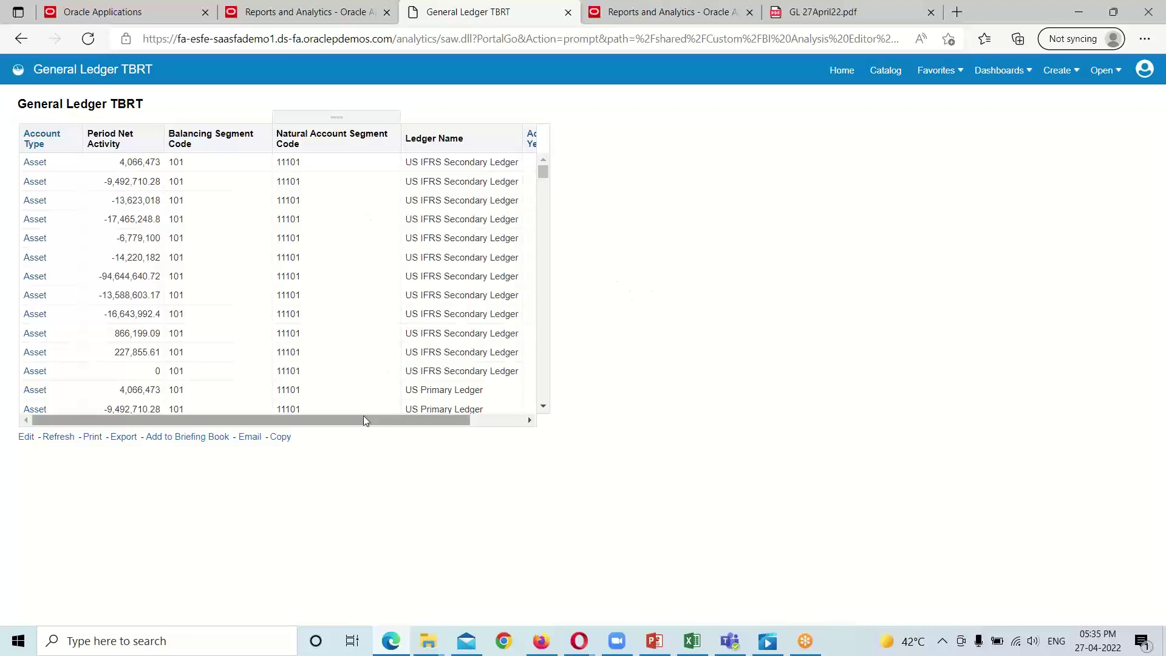
{"action": "mouse_move", "coordinate": [363, 418]}
{"action": "left_mouse_down"}
{"action": "mouse_move", "coordinate": [456, 419]}
{"action": "mouse_move", "coordinate": [356, 430]}
{"action": "left_mouse_up"}
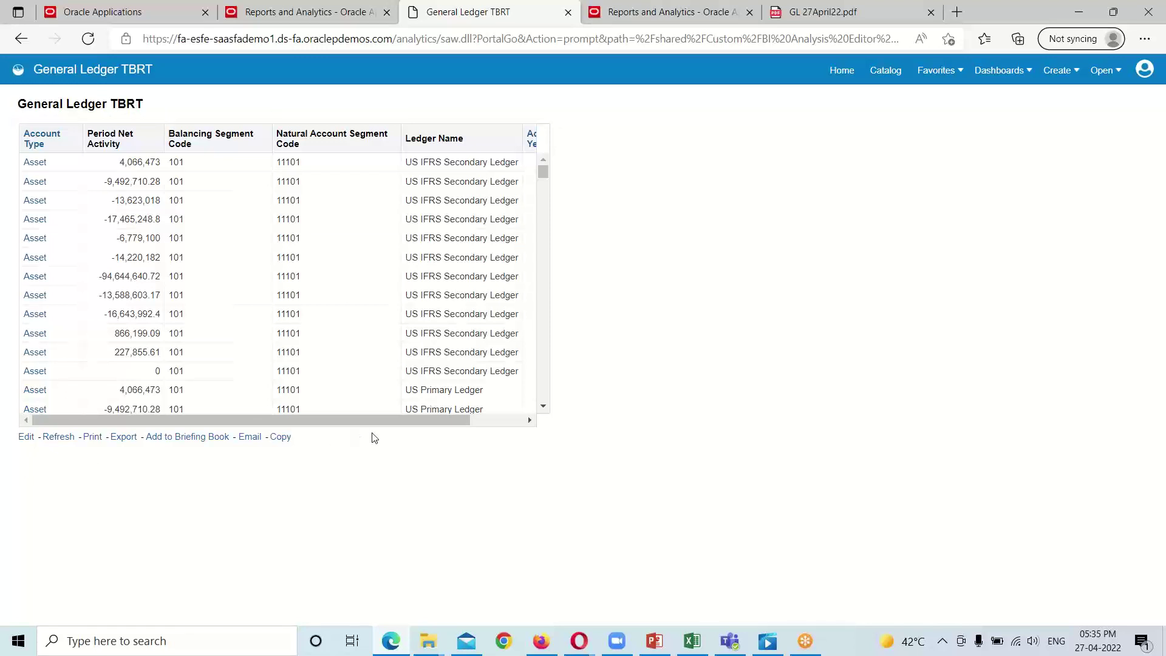
{"action": "left_click", "coordinate": [124, 437]}
{"action": "mouse_move", "coordinate": [130, 455]}
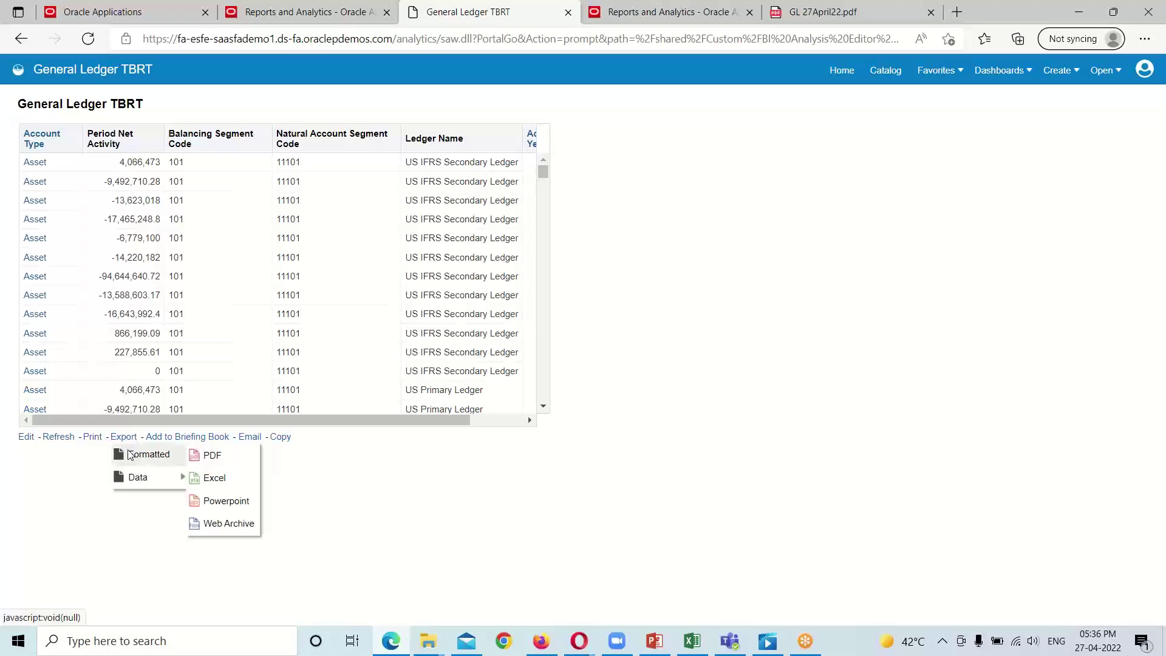
Step: Export the report as PDF, verify the file in Downloads, then list Edge's recent downloads
{"action": "left_click", "coordinate": [222, 459]}
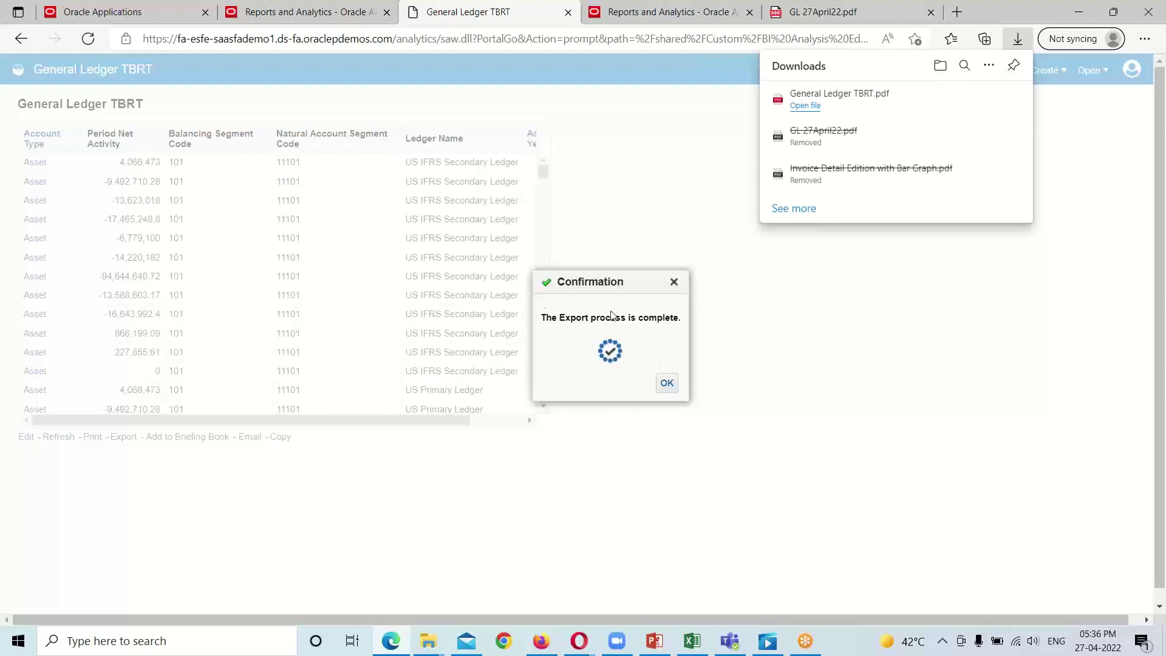
{"action": "left_click", "coordinate": [667, 387]}
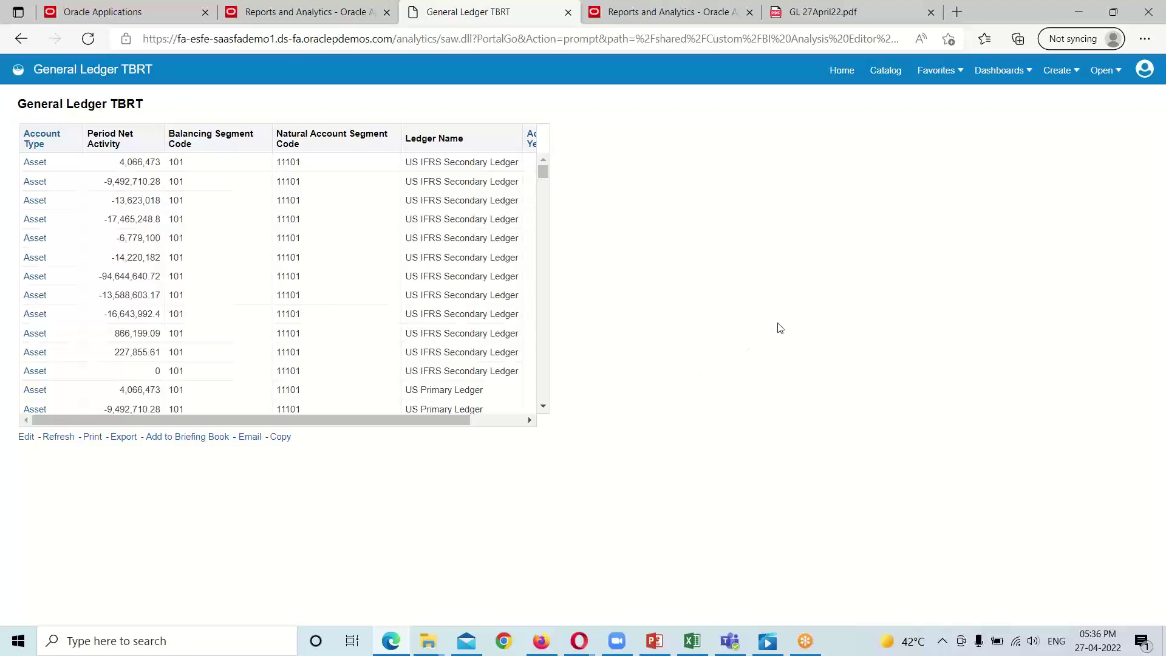
{"action": "mouse_move", "coordinate": [426, 641]}
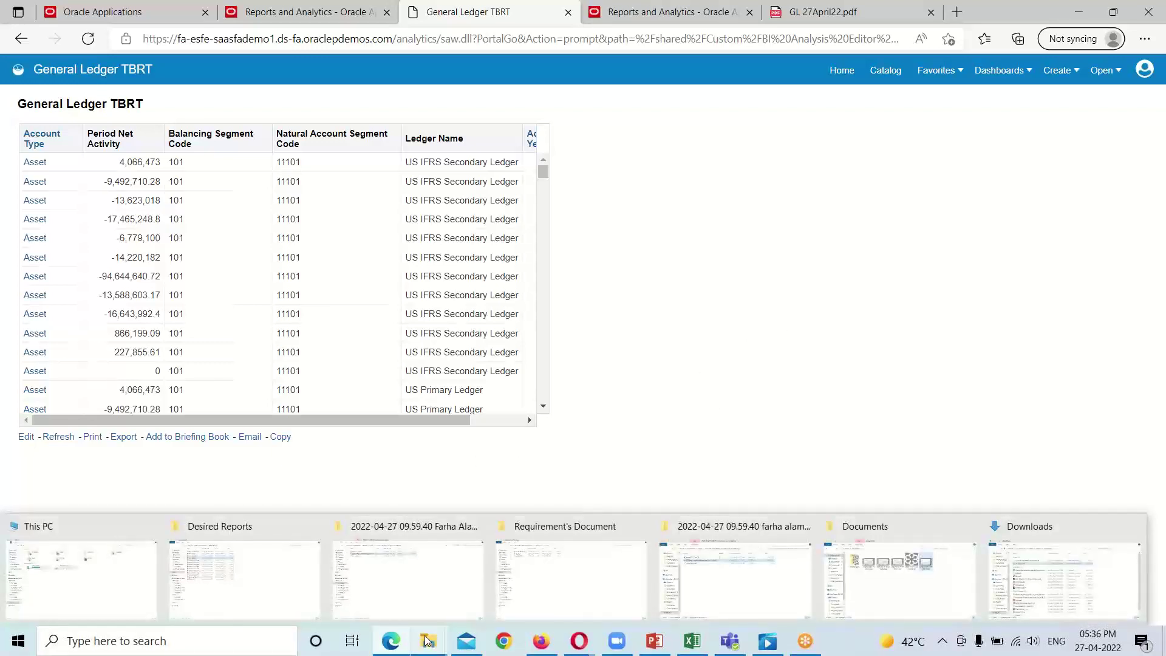
{"action": "left_click", "coordinate": [1032, 527]}
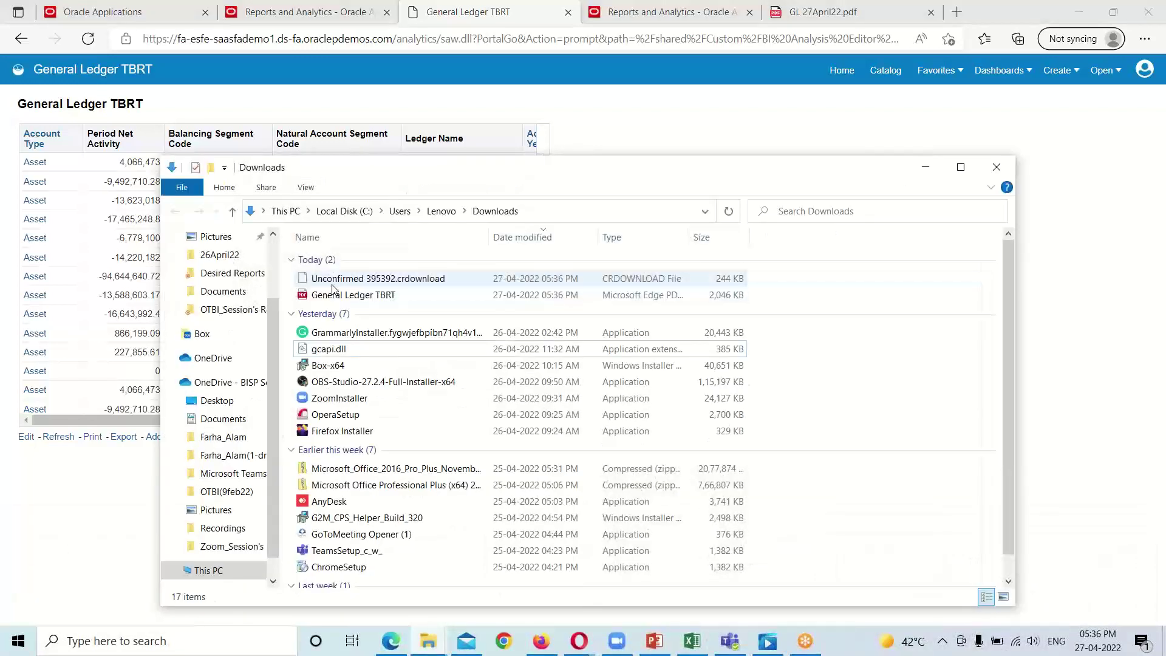
{"action": "left_click", "coordinate": [921, 169]}
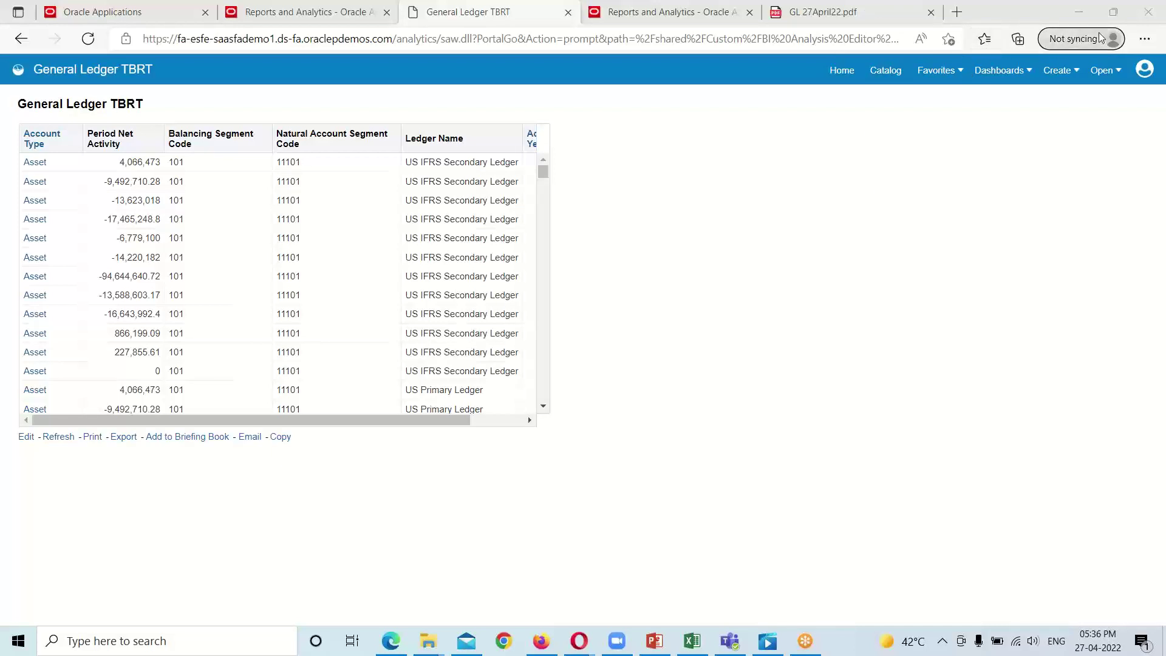
{"action": "left_click", "coordinate": [1144, 40]}
{"action": "left_click", "coordinate": [995, 246]}
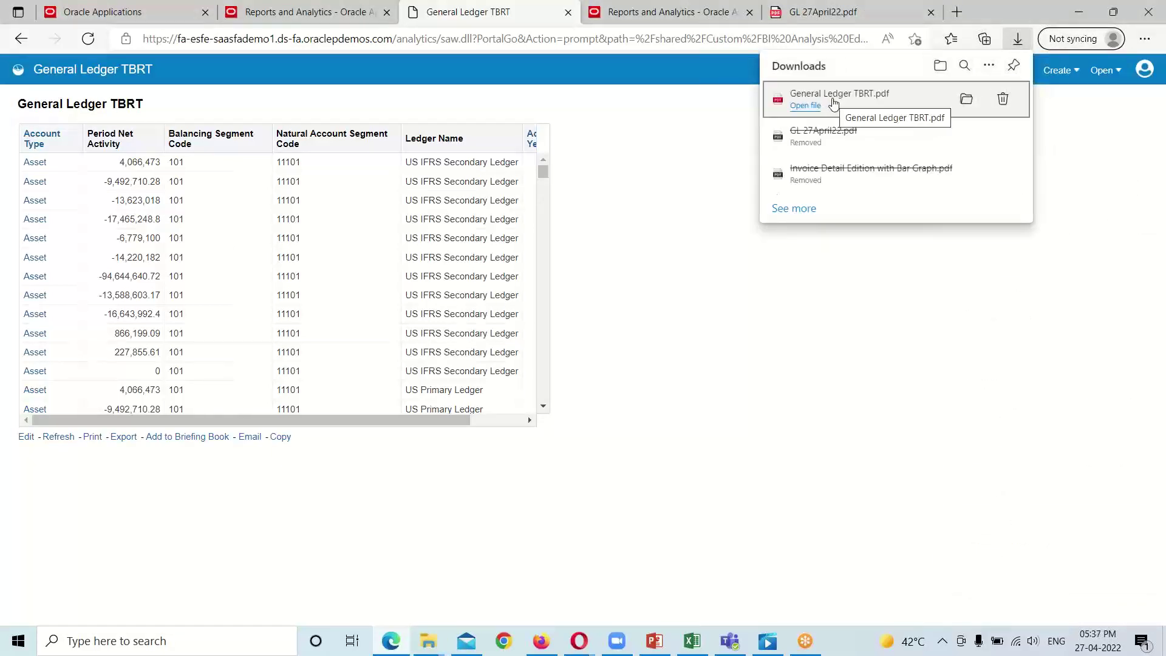
Step: Open General Ledger TBRT.pdf (804 pages) in Edge, skim it, and return to the report tab
{"action": "left_click", "coordinate": [805, 106]}
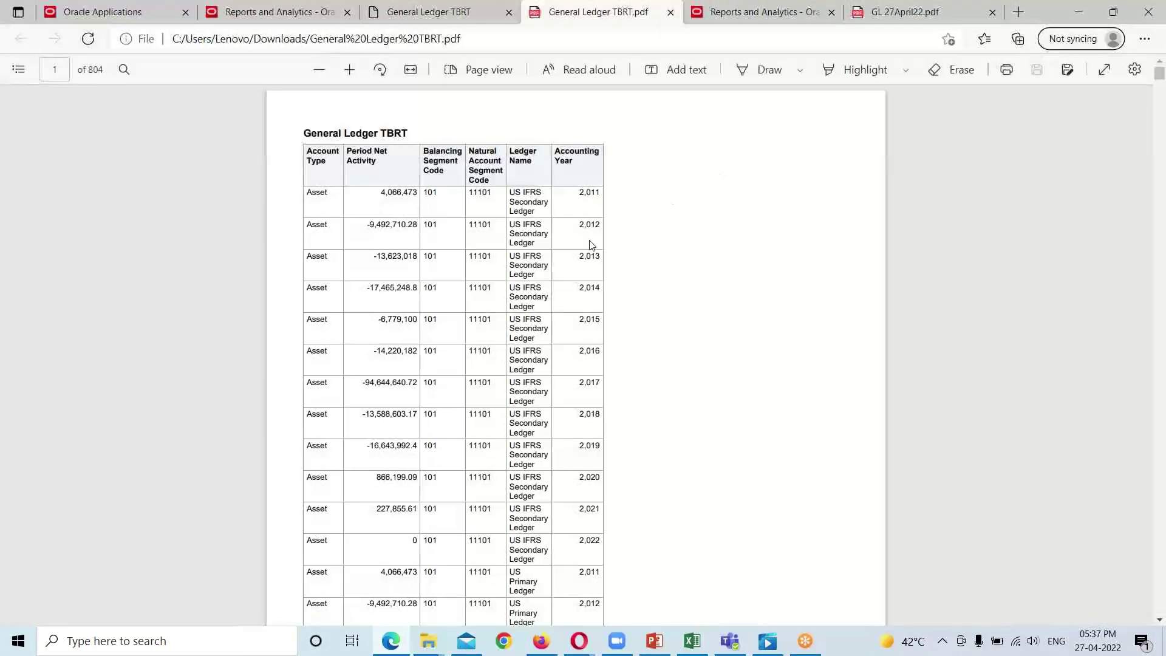
{"action": "scroll", "coordinate": [429, 247], "scroll_direction": "down", "scroll_amount": 2}
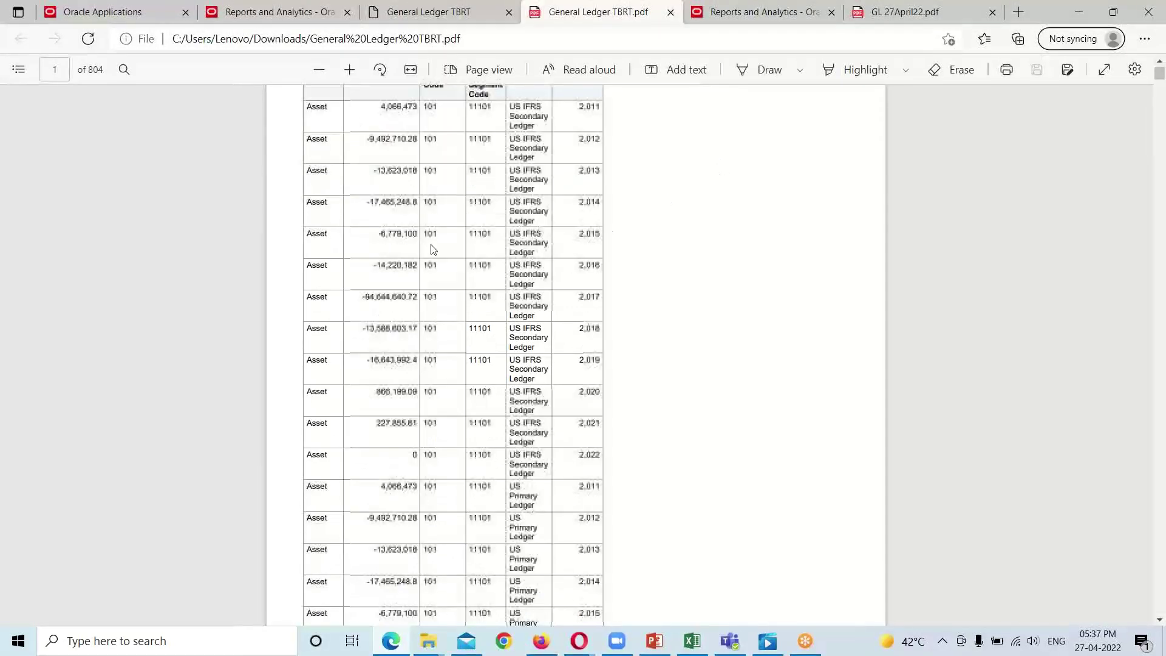
{"action": "scroll", "coordinate": [506, 250], "scroll_direction": "up", "scroll_amount": 2}
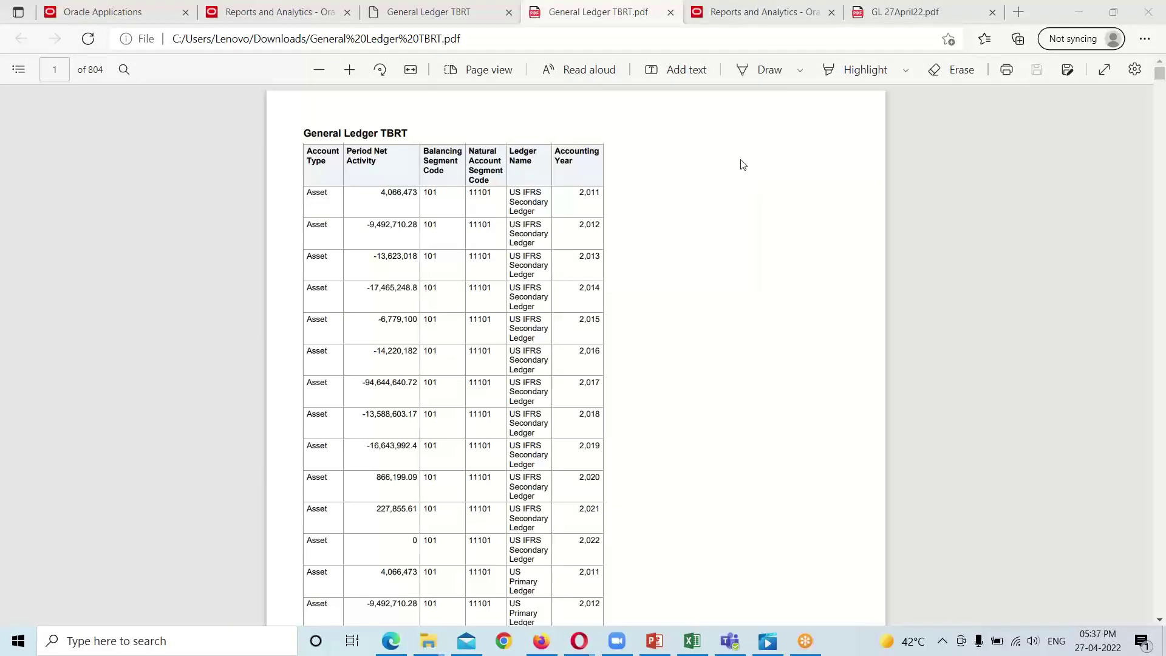
{"action": "left_click", "coordinate": [464, 23]}
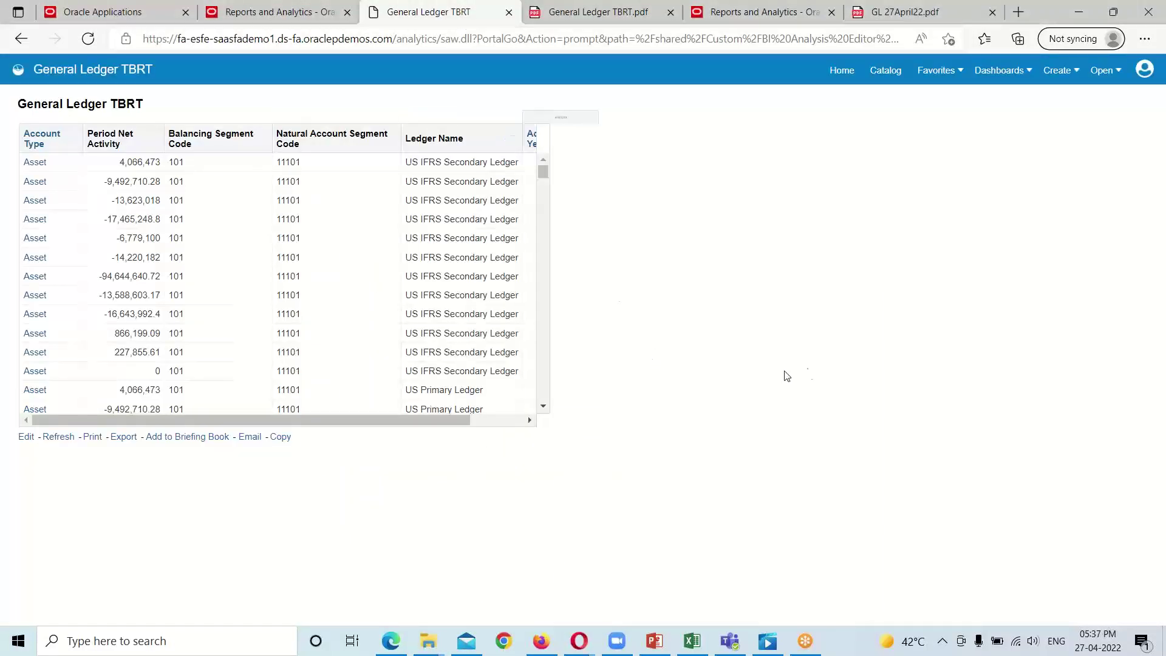